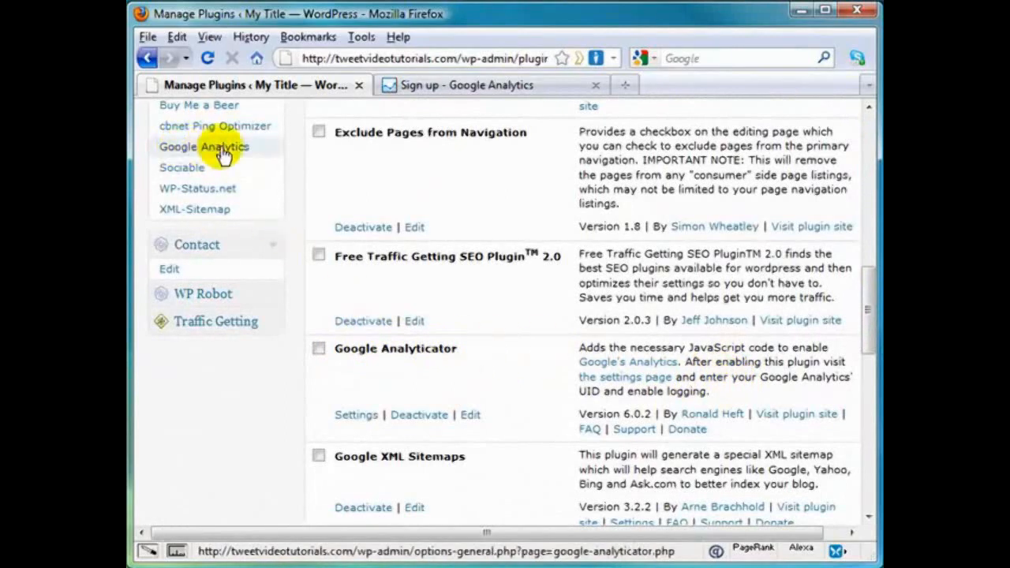
Open the Google Analytics plugin's settings page and review its logging, authentication, UID and advanced options
{"action": "left_click_drag", "start_coordinate": [872, 342], "coordinate": [872, 315]}
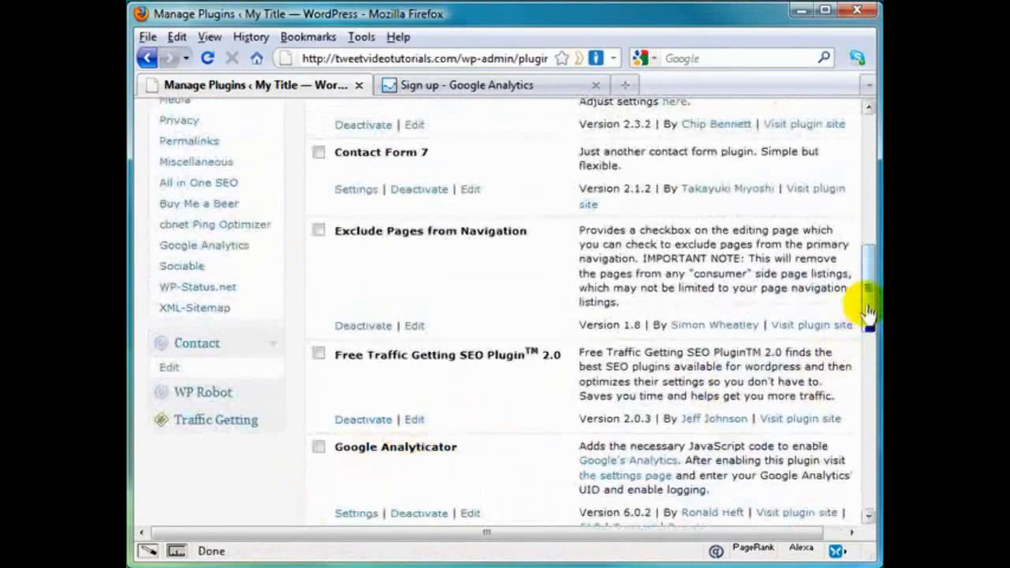
{"action": "left_click_drag", "start_coordinate": [868, 312], "coordinate": [865, 347]}
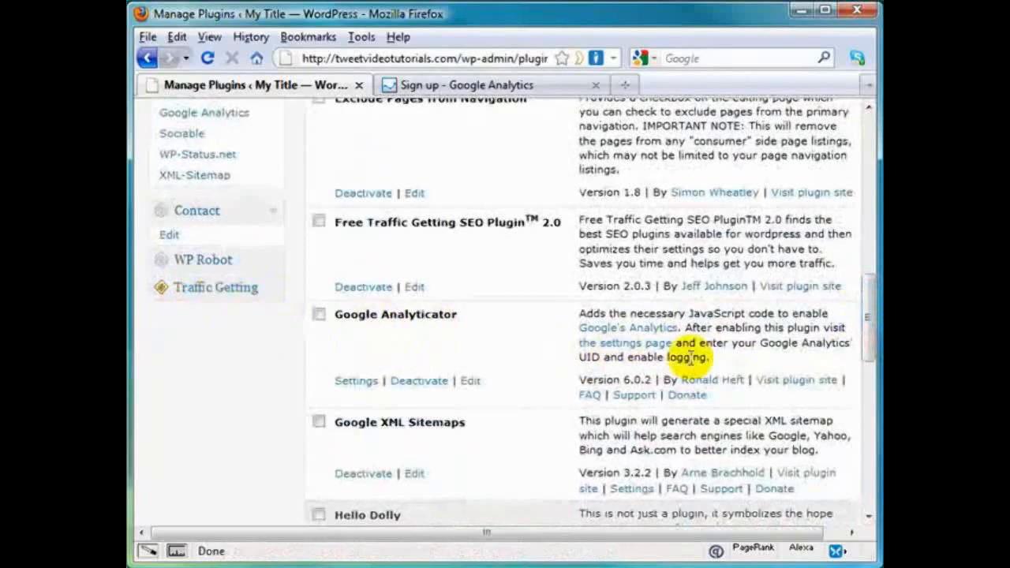
{"action": "left_click_drag", "start_coordinate": [868, 325], "coordinate": [867, 265]}
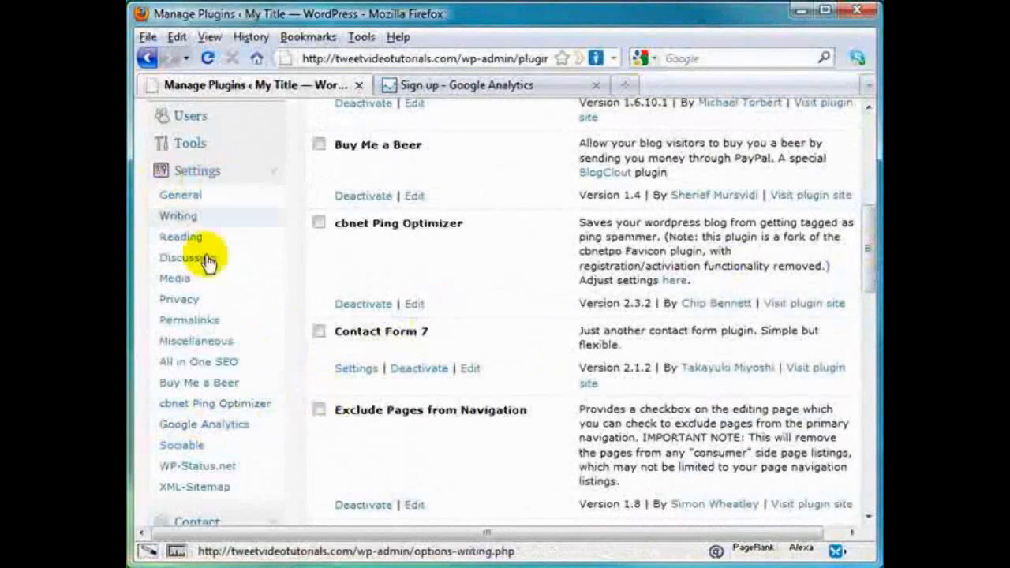
{"action": "left_click", "coordinate": [204, 429]}
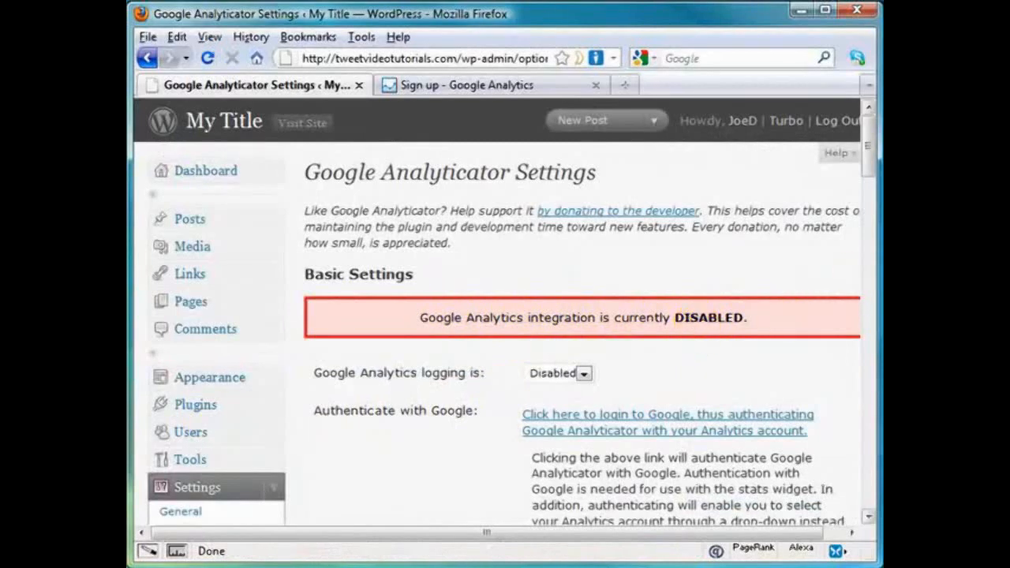
{"action": "left_click_drag", "start_coordinate": [865, 141], "coordinate": [872, 197]}
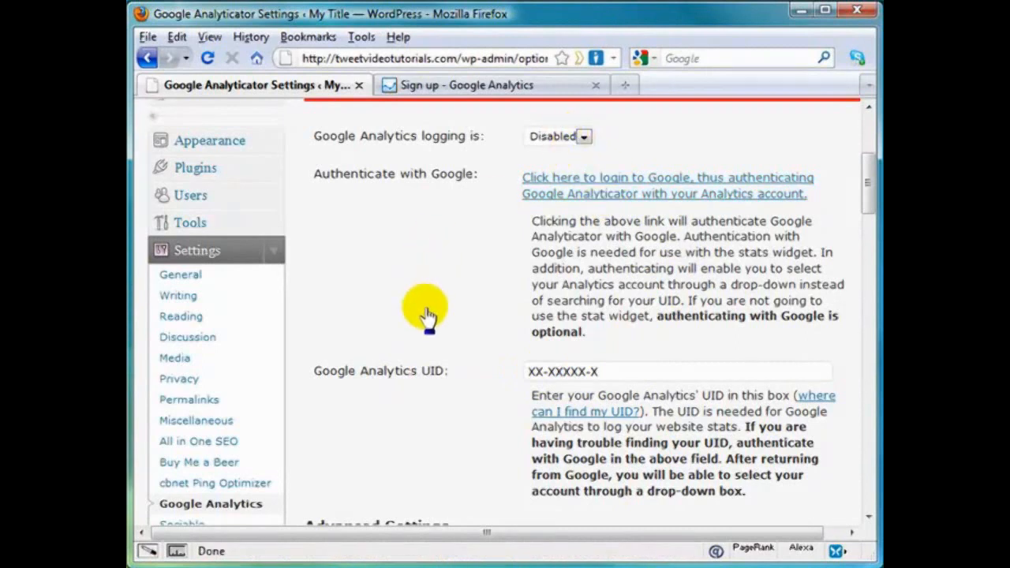
{"action": "scroll", "coordinate": [426, 315], "scroll_direction": "down", "scroll_amount": 5}
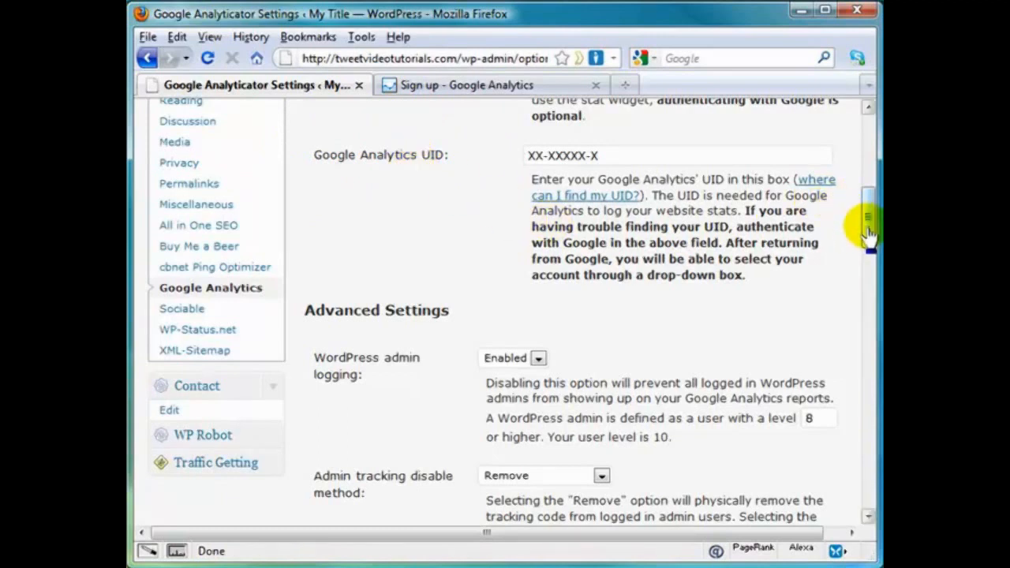
{"action": "left_click_drag", "start_coordinate": [868, 233], "coordinate": [865, 163]}
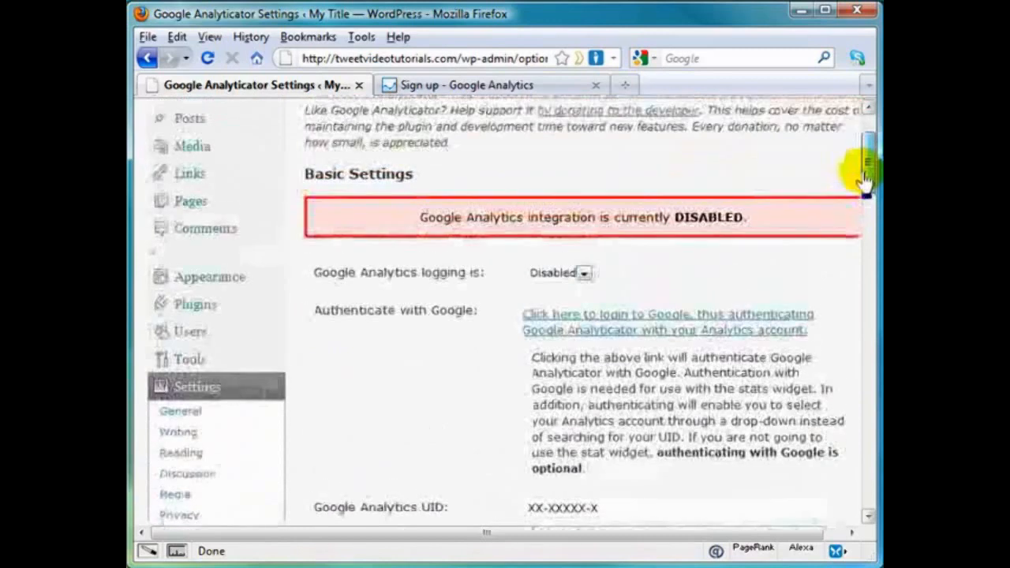
Open the jQ theme's Footer template (footer.php) in the WordPress theme editor
{"action": "left_click", "coordinate": [278, 279]}
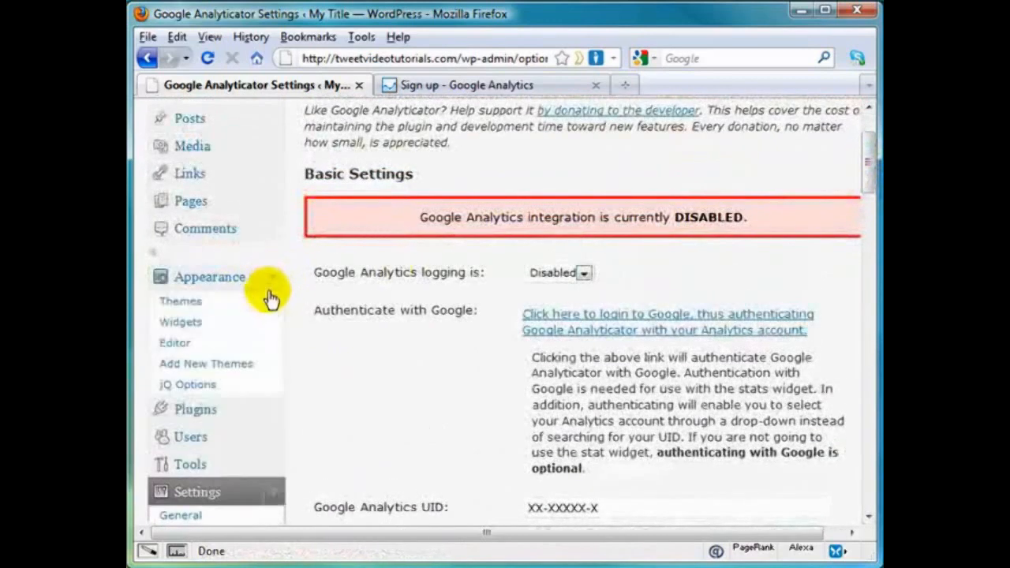
{"action": "left_click", "coordinate": [178, 349]}
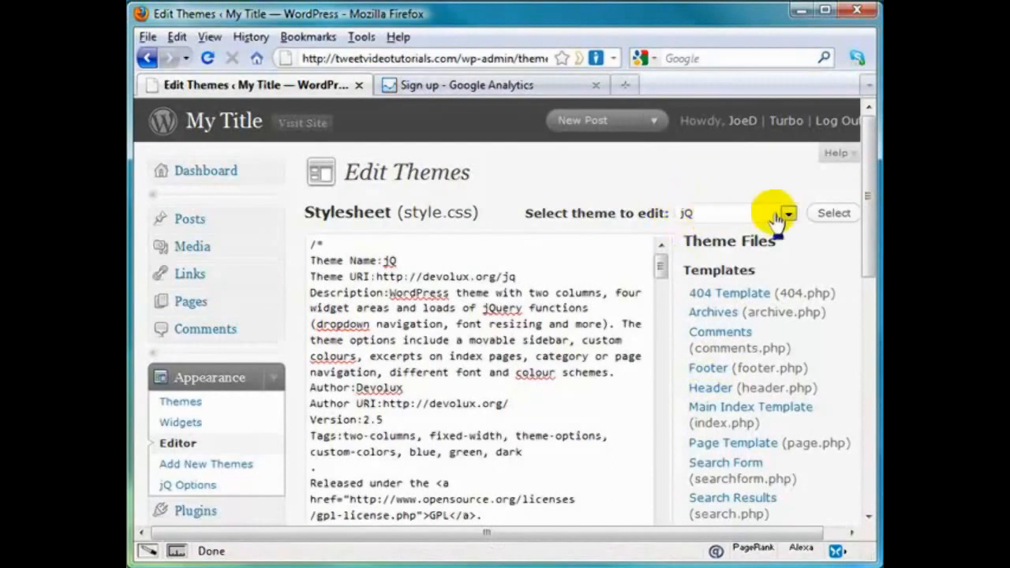
{"action": "left_click", "coordinate": [788, 214]}
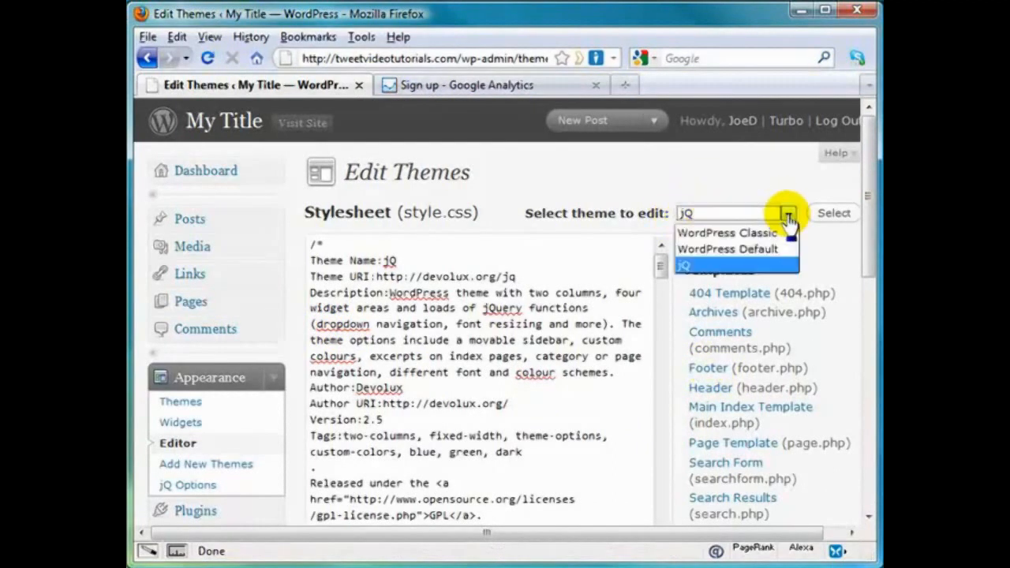
{"action": "left_click", "coordinate": [830, 252]}
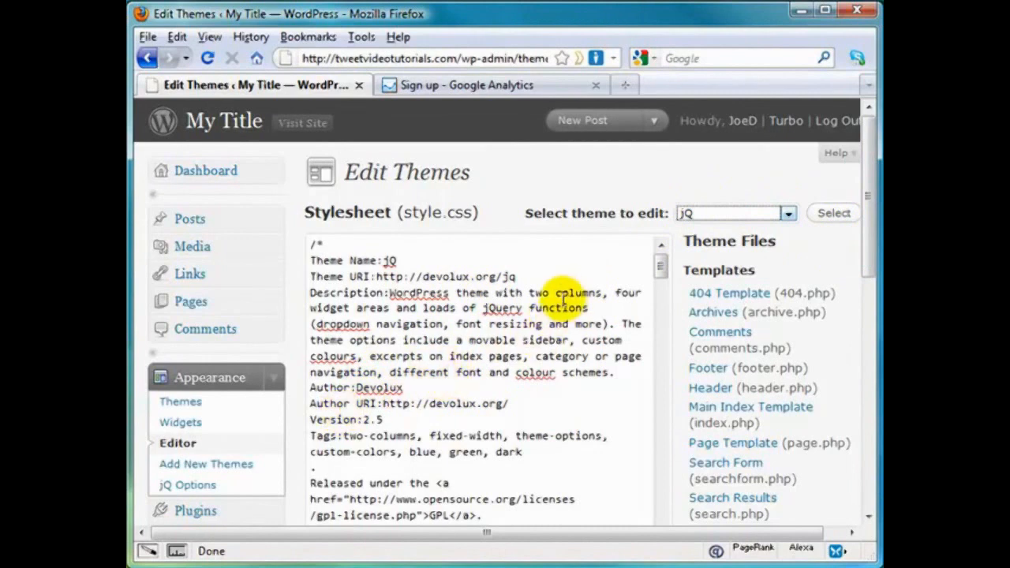
{"action": "left_click_drag", "start_coordinate": [863, 241], "coordinate": [868, 307]}
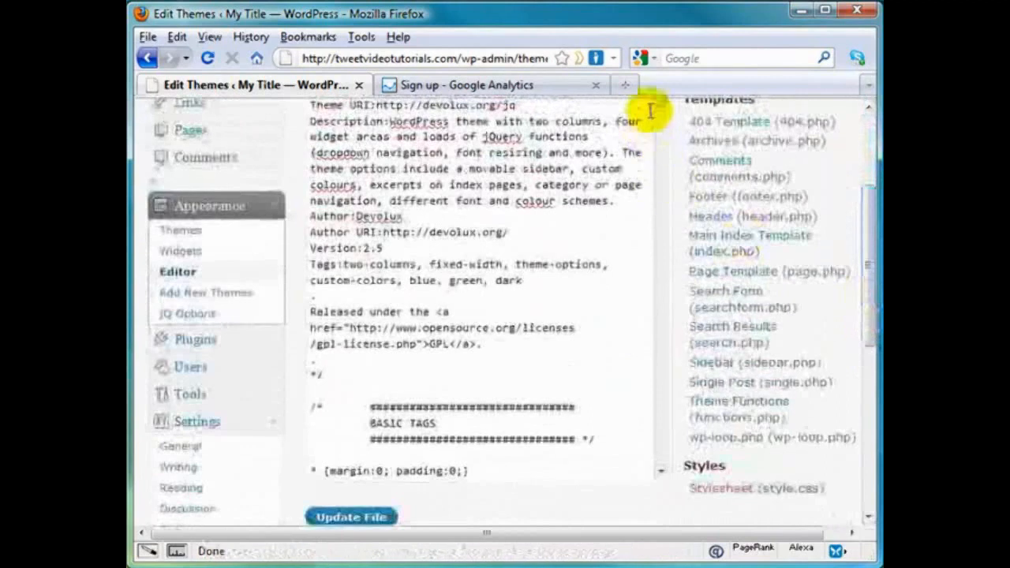
{"action": "left_click", "coordinate": [713, 203]}
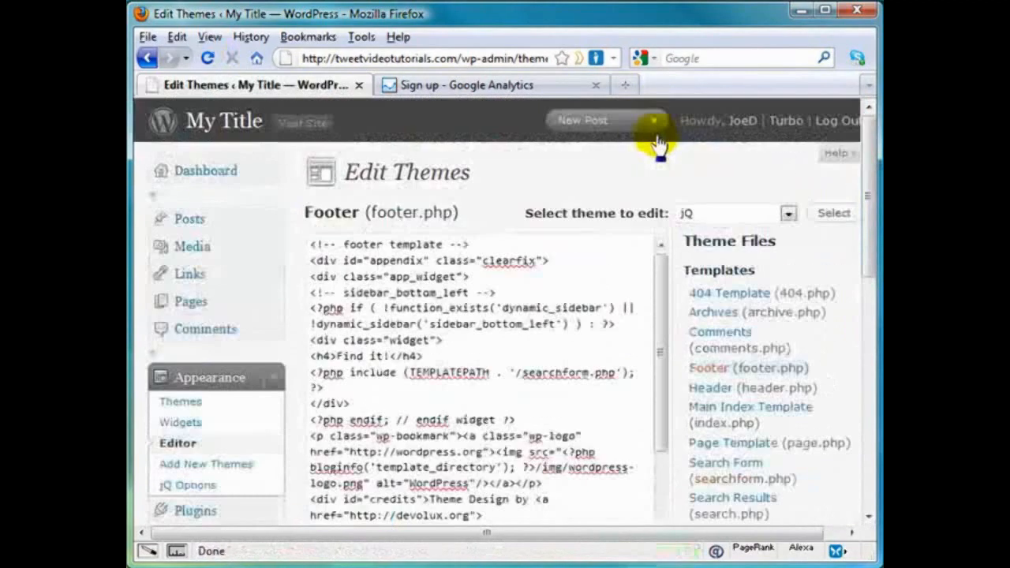
Insert an empty line in footer.php after the wp_footer() call, just above the closing body tag
{"action": "left_click_drag", "start_coordinate": [662, 326], "coordinate": [665, 527]}
{"action": "scroll", "coordinate": [571, 430], "scroll_direction": "down", "scroll_amount": 3}
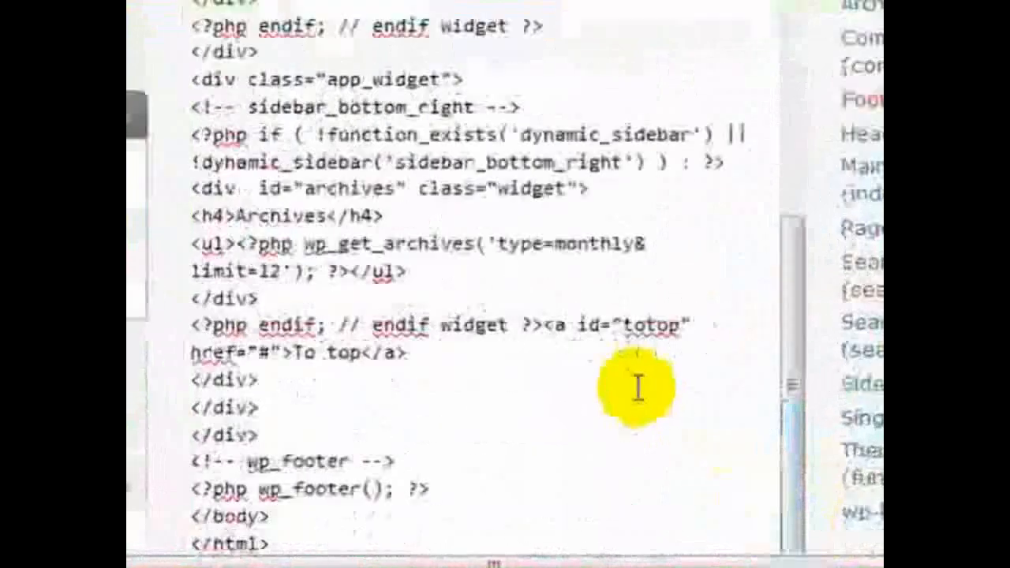
{"action": "scroll", "coordinate": [637, 386], "scroll_direction": "down", "scroll_amount": 3}
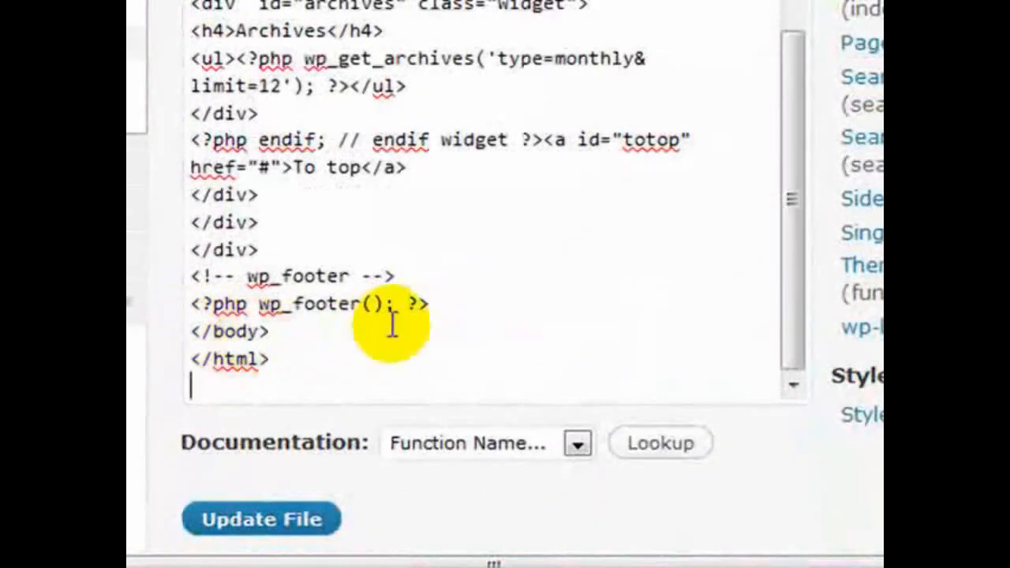
{"action": "left_click", "coordinate": [450, 298]}
{"action": "key", "text": "Return"}
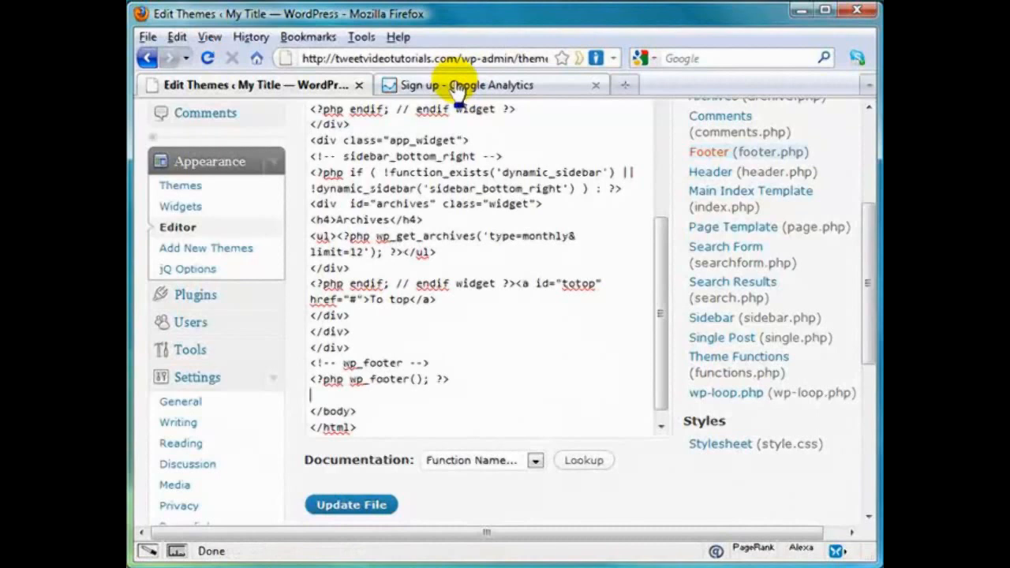
Switch to the Google Analytics page and start signing up for a new account
{"action": "left_click", "coordinate": [458, 87]}
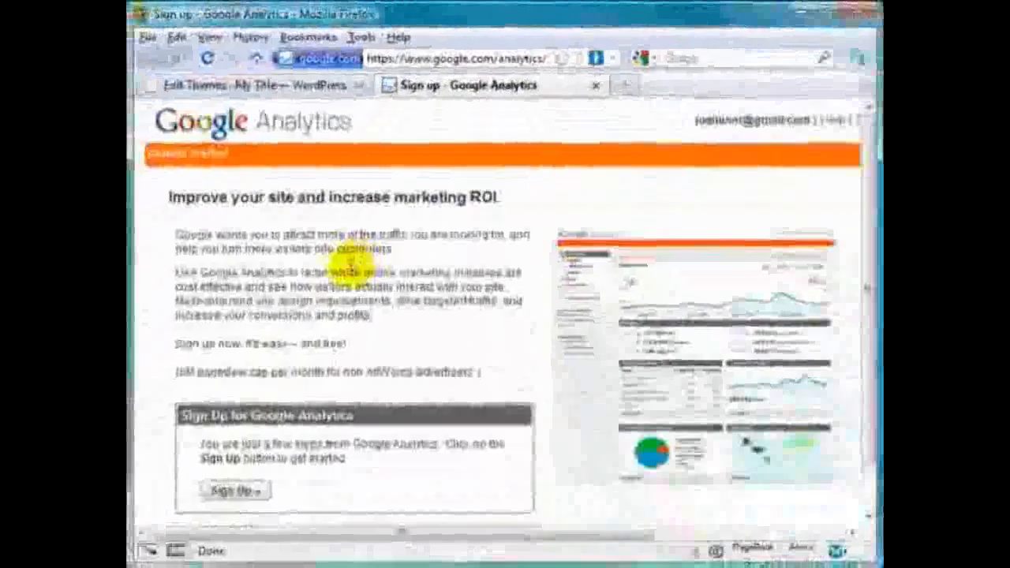
{"action": "left_click", "coordinate": [233, 493]}
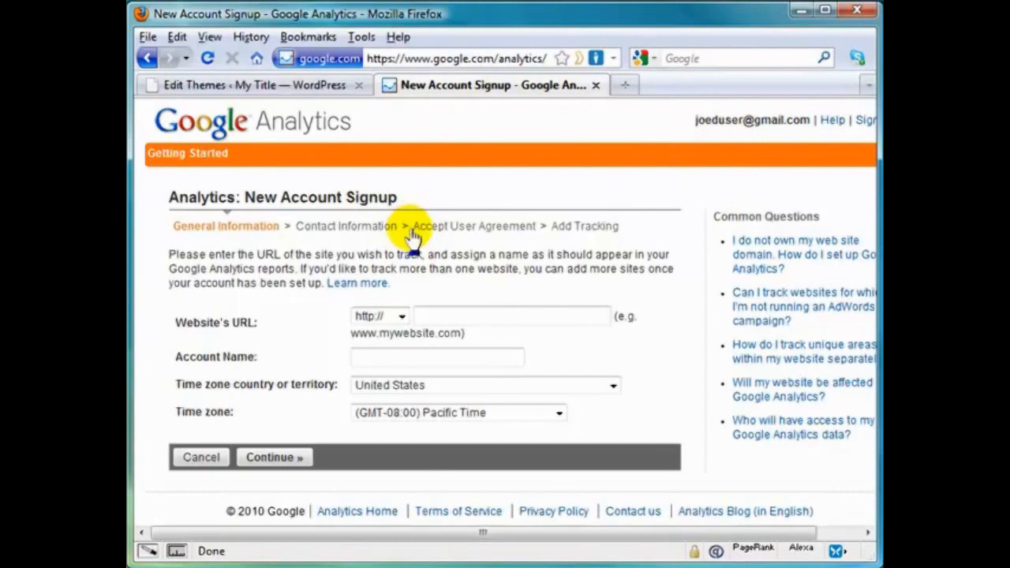
{"action": "left_click", "coordinate": [425, 320]}
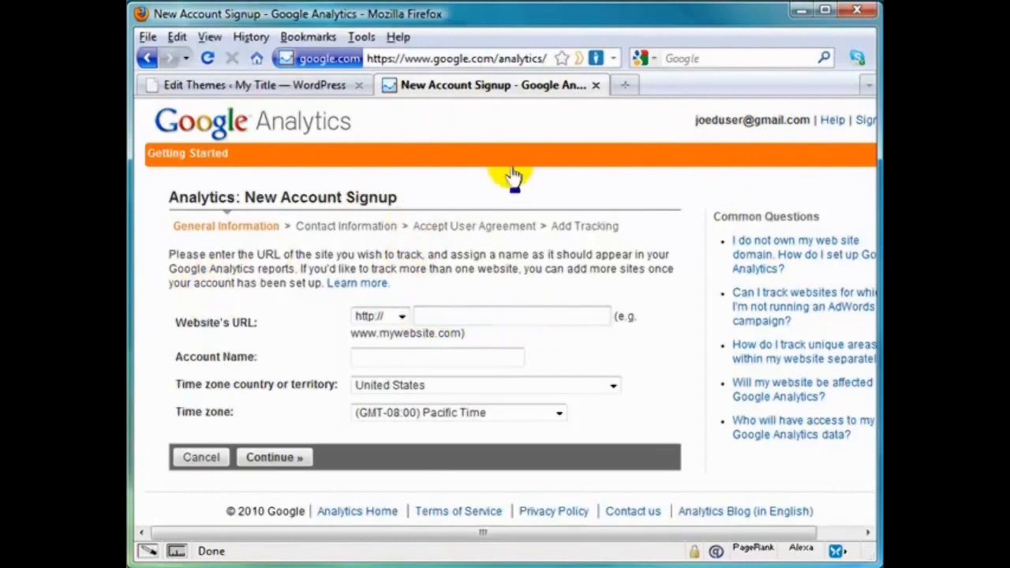
Return to the WordPress theme editor page and copy the domain tweetvideotutorials.com/ from its web address
{"action": "left_click", "coordinate": [289, 85]}
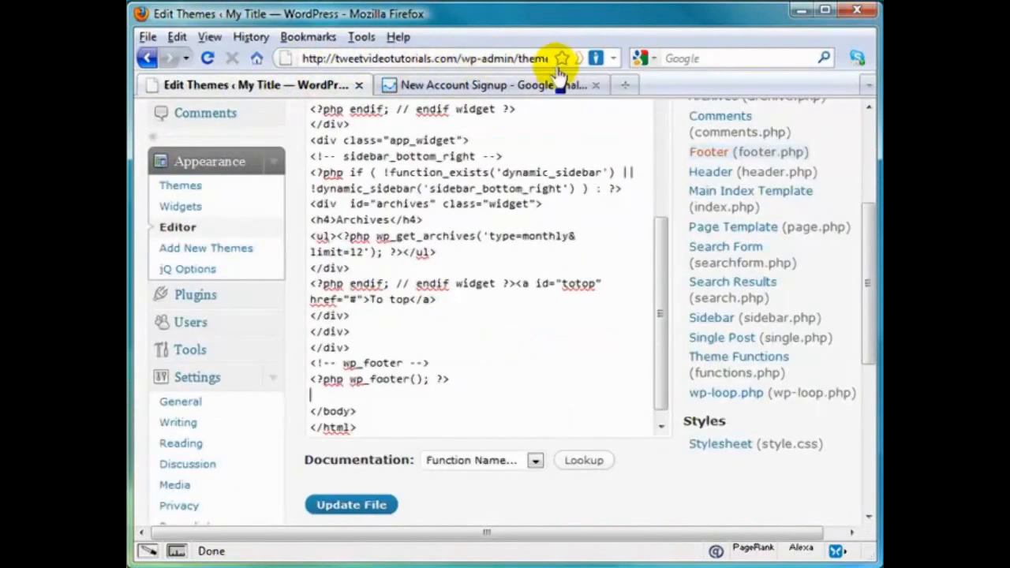
{"action": "left_click", "coordinate": [457, 59]}
{"action": "left_click", "coordinate": [457, 59]}
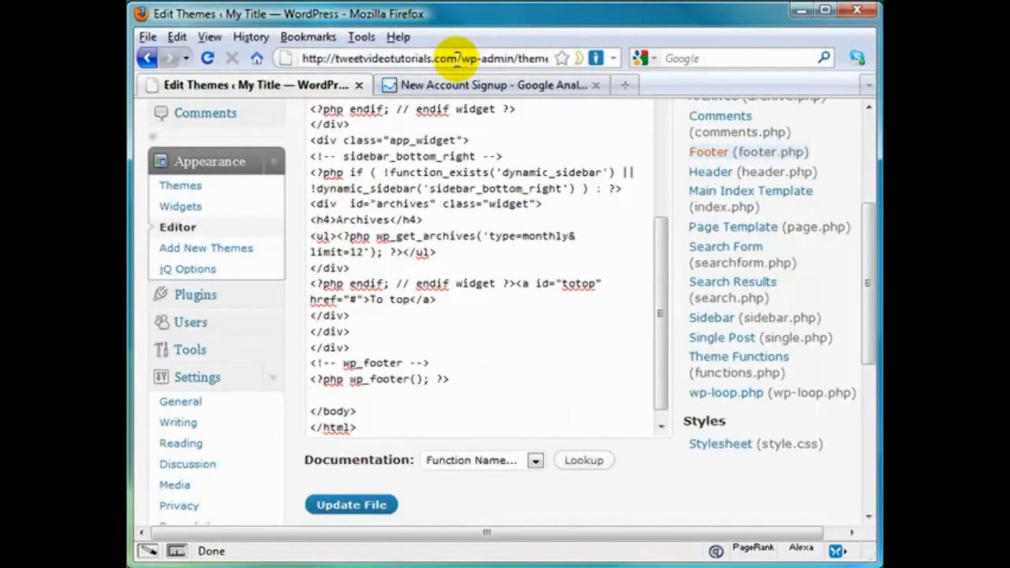
{"action": "left_click_drag", "start_coordinate": [457, 59], "coordinate": [313, 58]}
{"action": "right_click", "coordinate": [356, 59]}
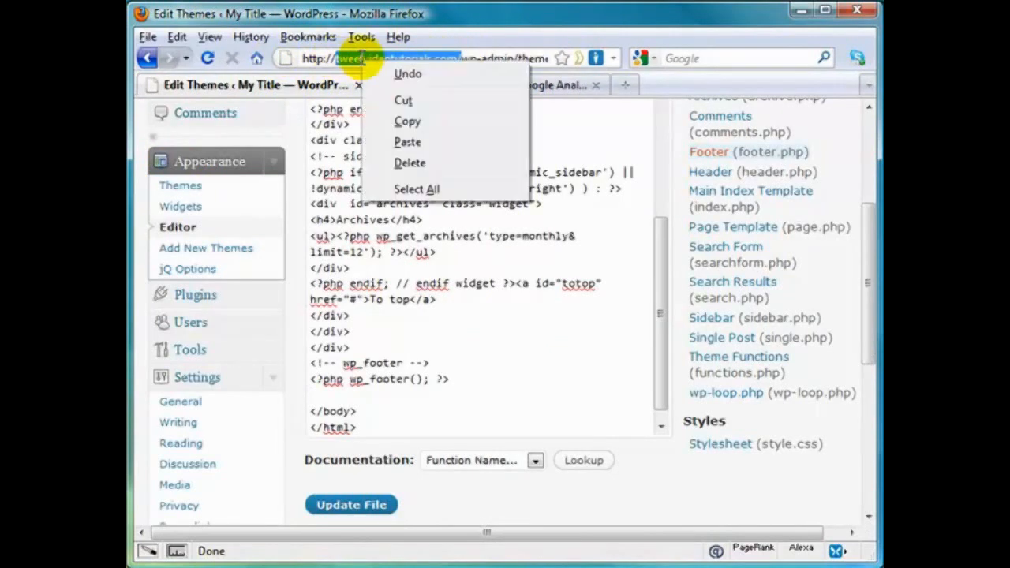
{"action": "left_click", "coordinate": [432, 119]}
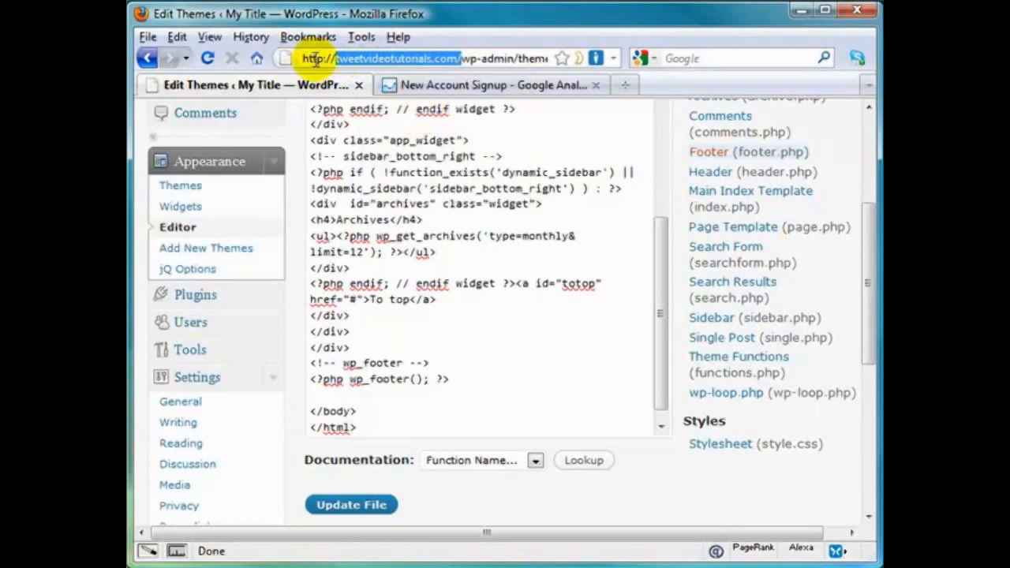
{"action": "left_click", "coordinate": [536, 85]}
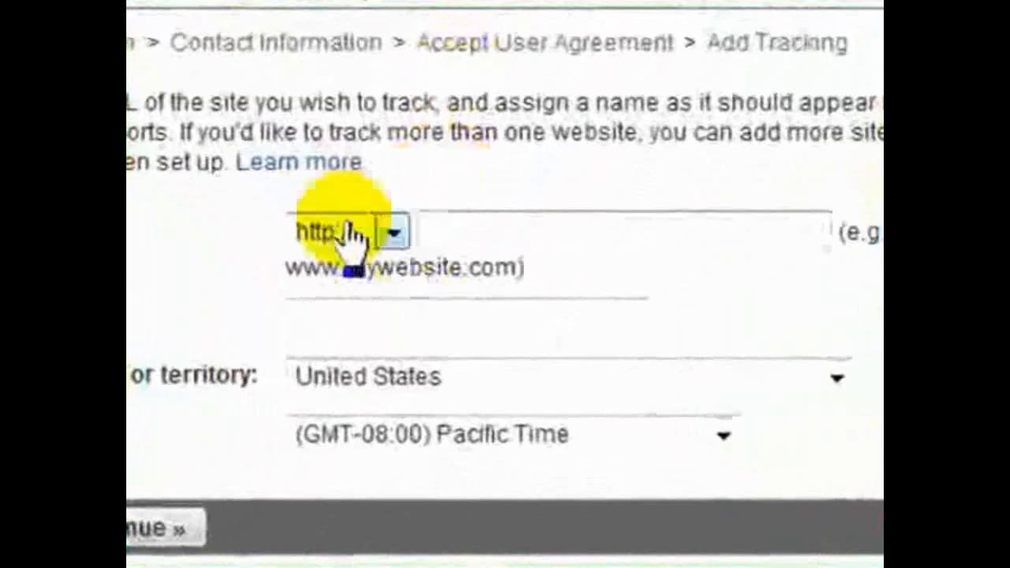
{"action": "left_click", "coordinate": [469, 236]}
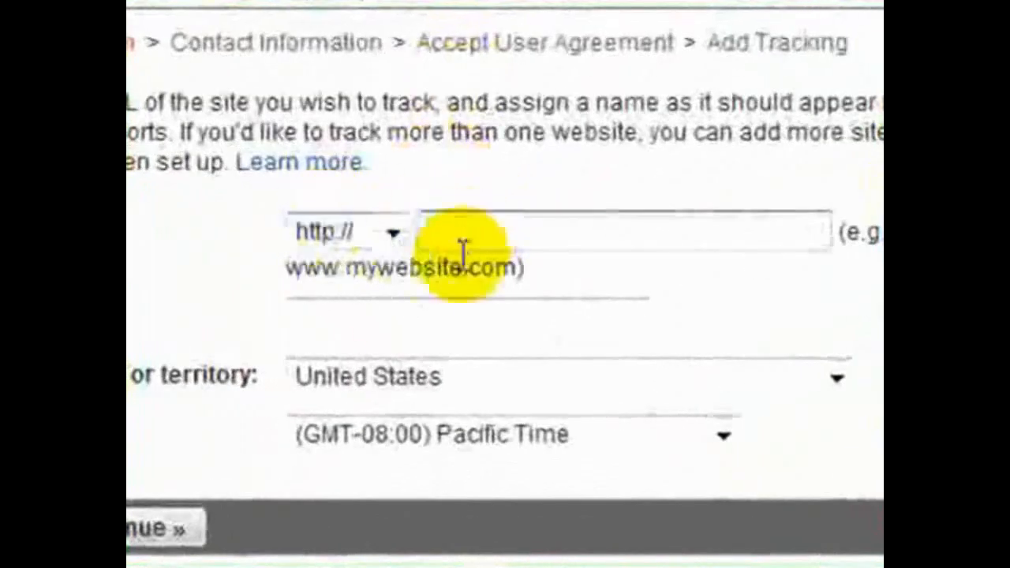
{"action": "right_click", "coordinate": [465, 235]}
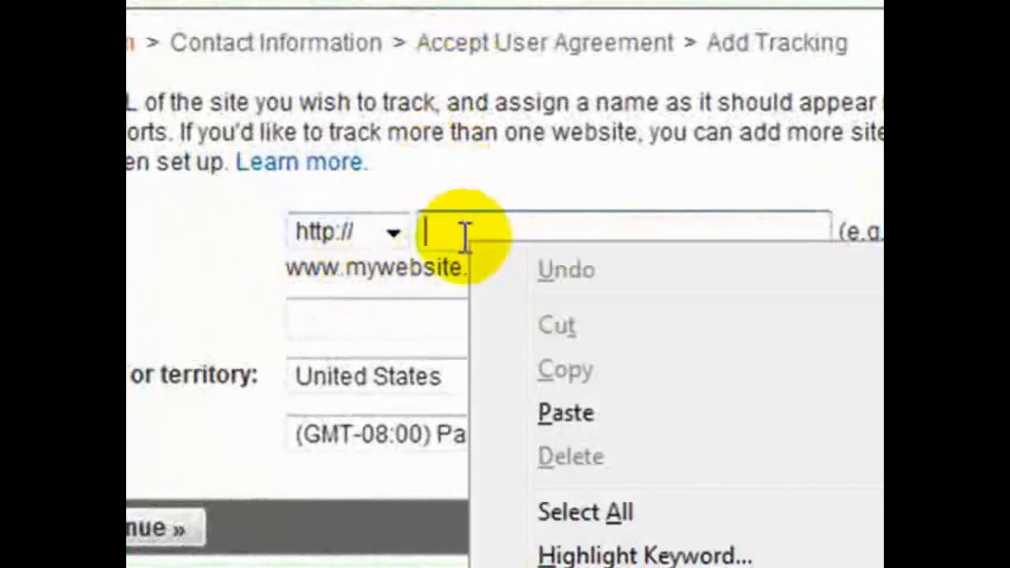
{"action": "left_click", "coordinate": [572, 412]}
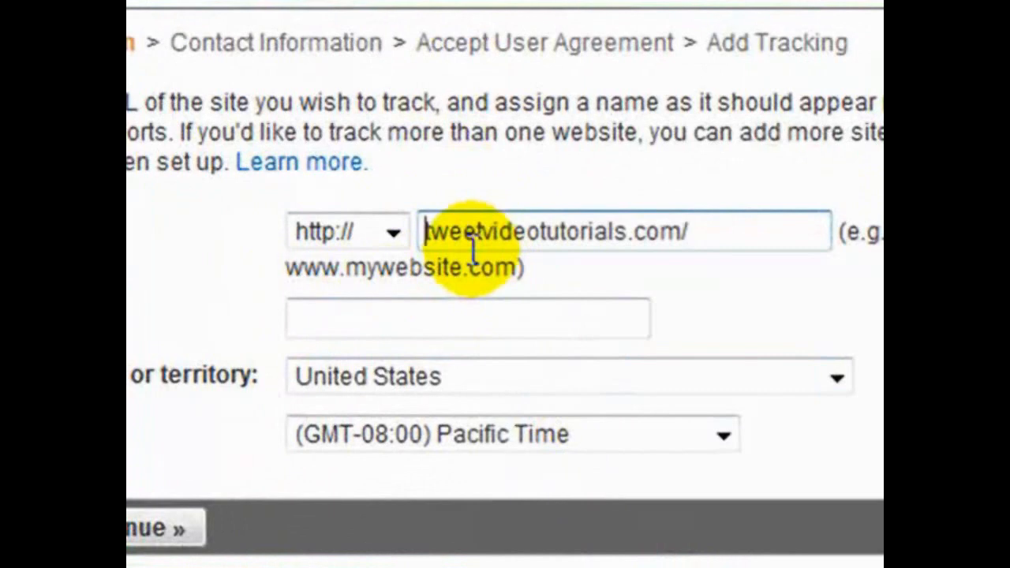
{"action": "type", "text": "www"}
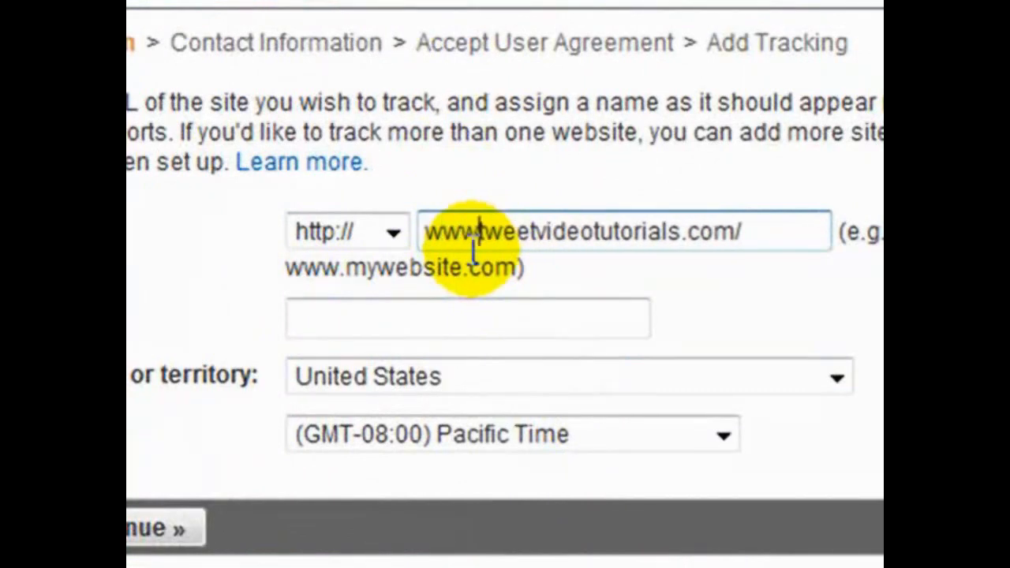
{"action": "type", "text": "."}
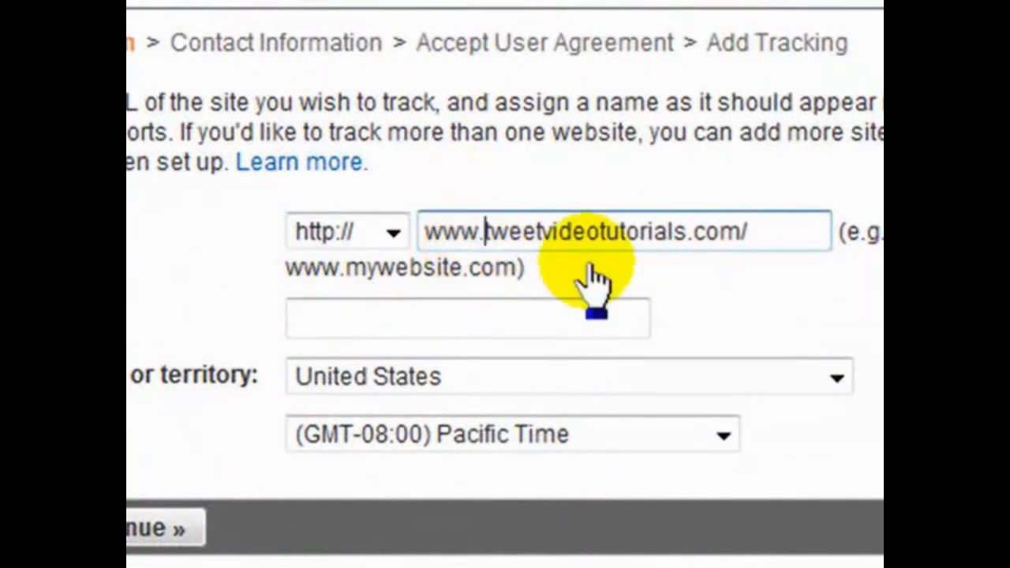
{"action": "left_click", "coordinate": [767, 231]}
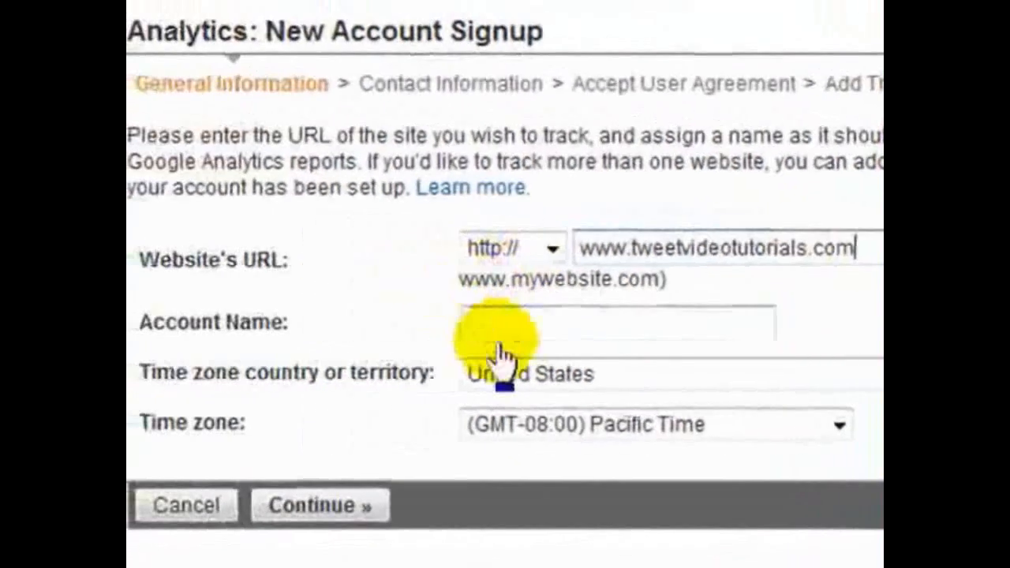
{"action": "left_click", "coordinate": [330, 318]}
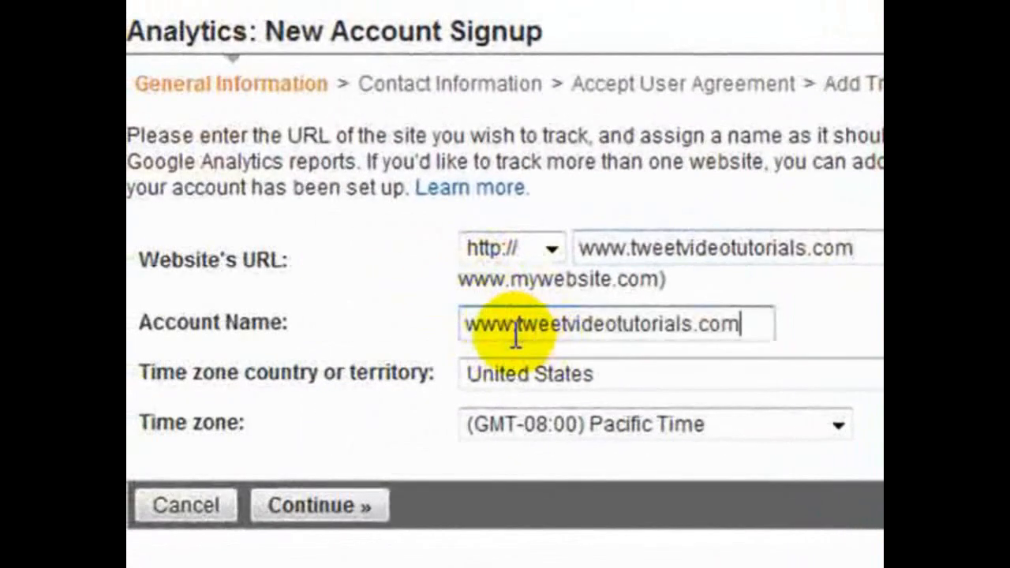
{"action": "left_click_drag", "start_coordinate": [517, 326], "coordinate": [353, 326]}
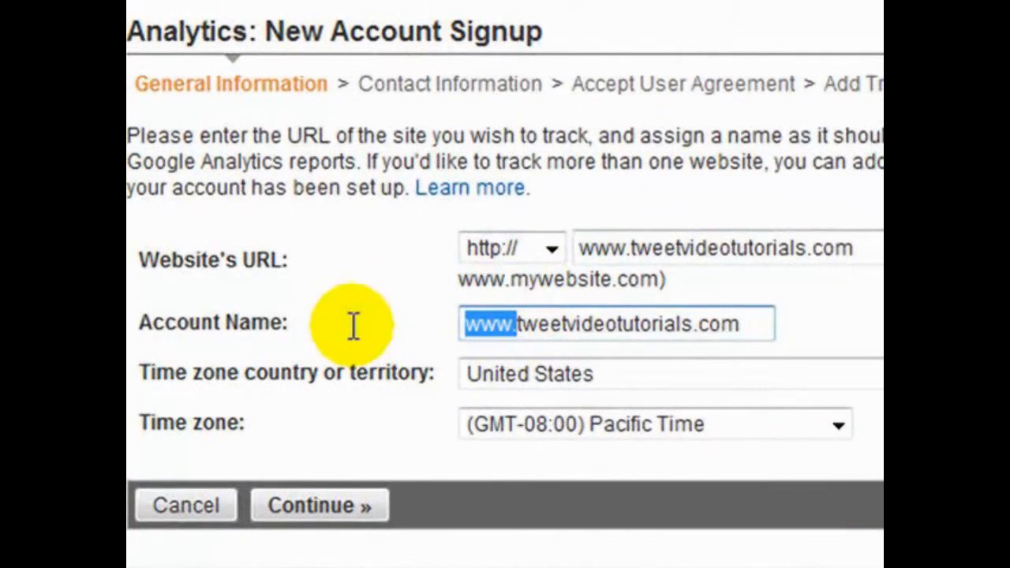
{"action": "key", "text": "BackSpace"}
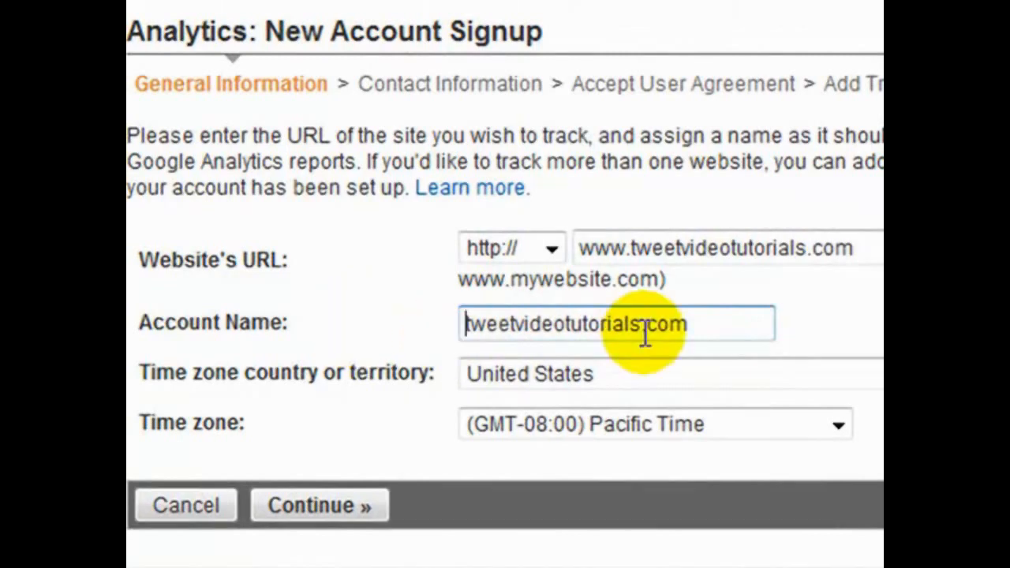
{"action": "left_click_drag", "start_coordinate": [642, 327], "coordinate": [709, 327]}
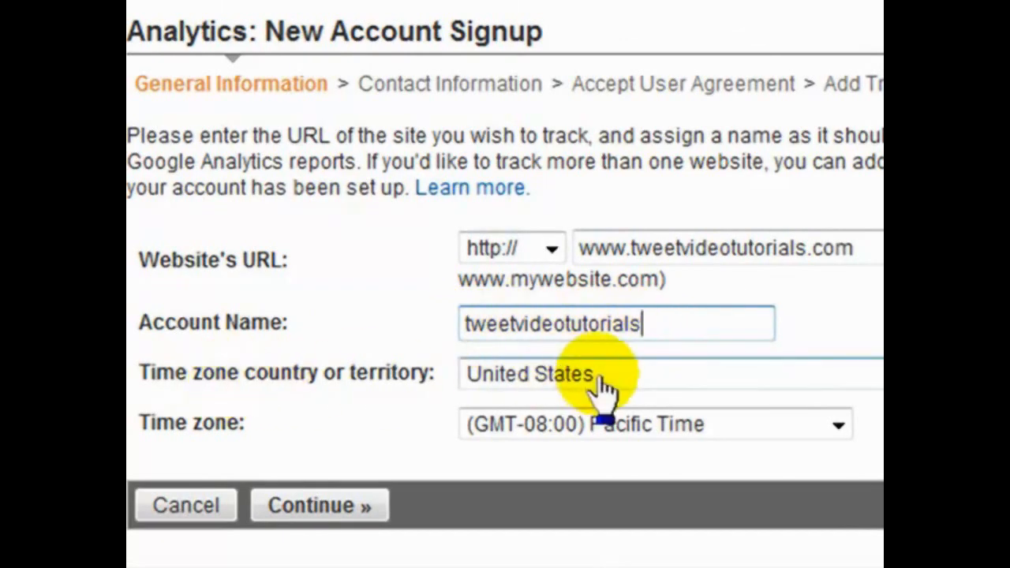
Set the time zone to (GMT-06:00) Central Time and continue to the contact information
{"action": "left_click", "coordinate": [837, 426]}
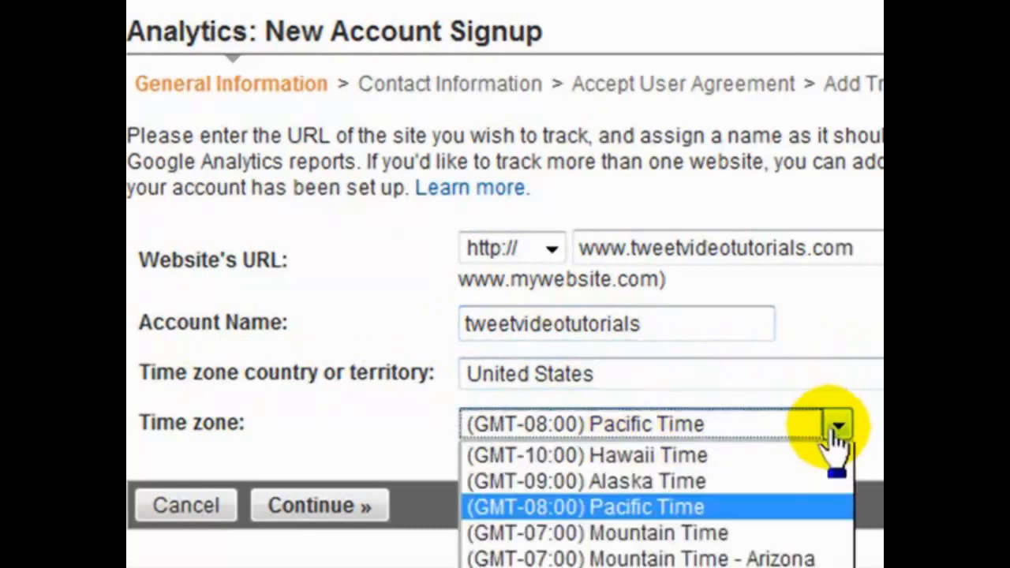
{"action": "left_click", "coordinate": [702, 558]}
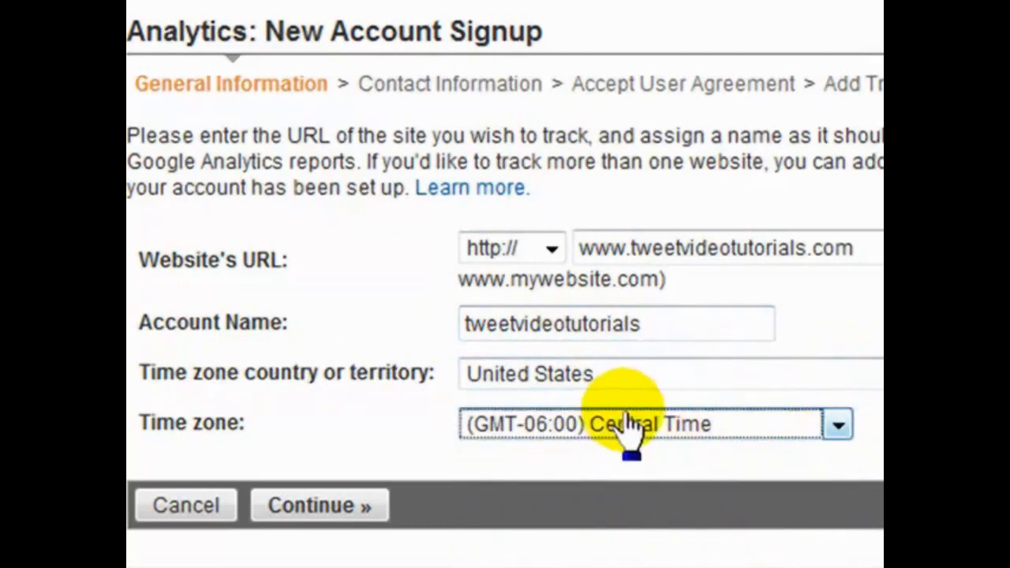
{"action": "left_click", "coordinate": [332, 507]}
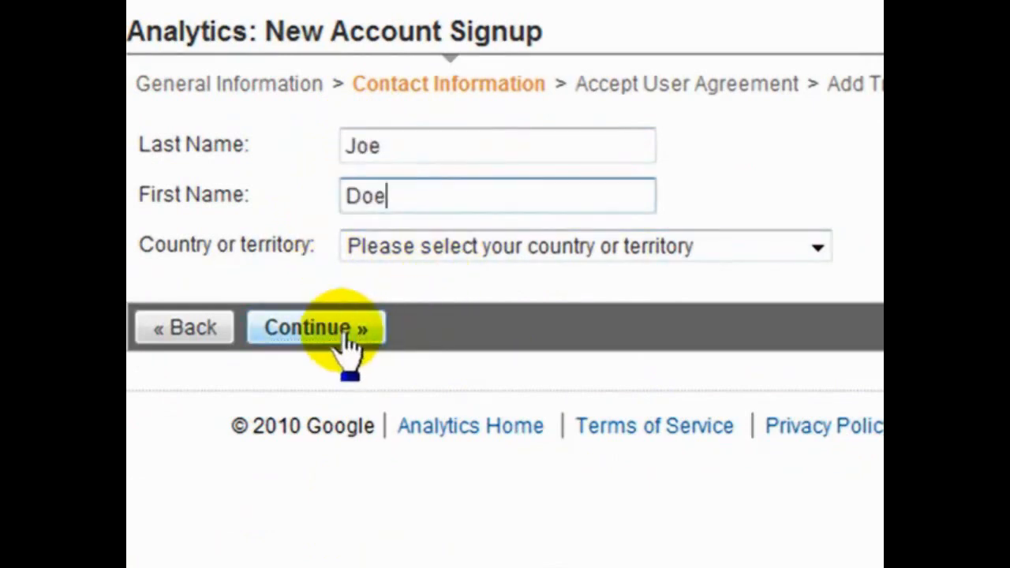
Set the contact's country or territory to United States and continue to the user agreement
{"action": "left_click", "coordinate": [448, 251]}
{"action": "left_click", "coordinate": [425, 308]}
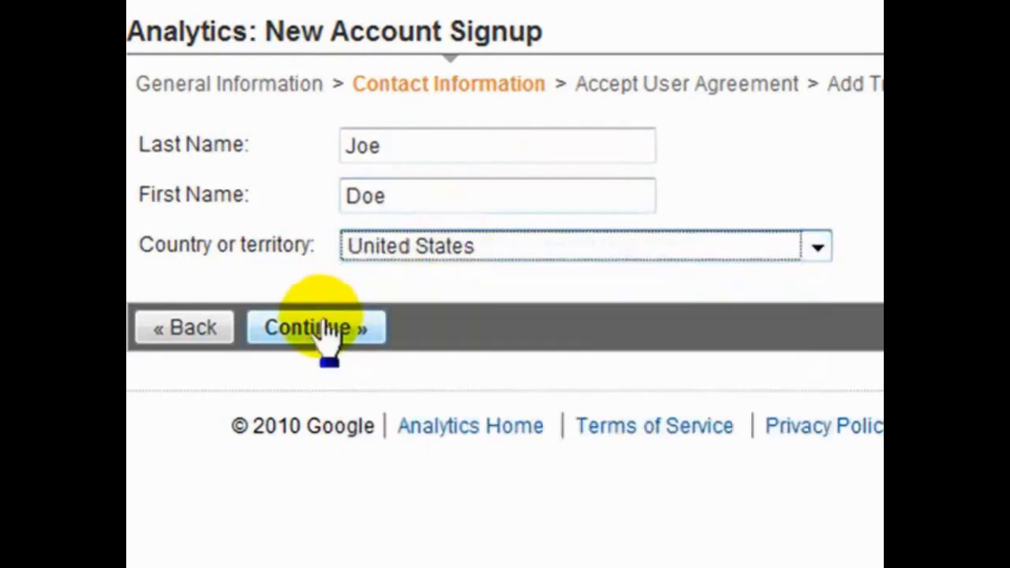
{"action": "left_click", "coordinate": [315, 328]}
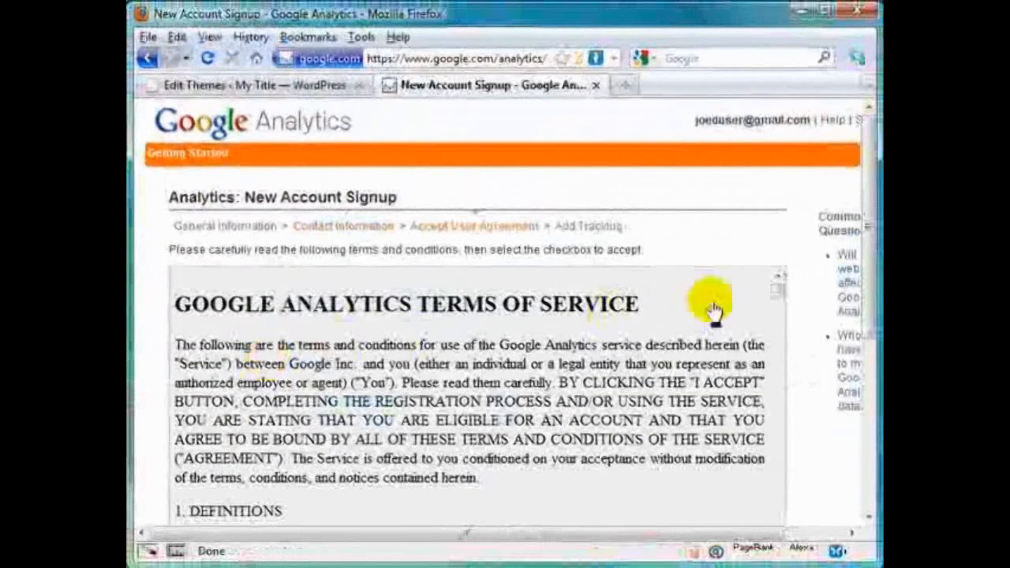
Agree to the Google Analytics terms and conditions and create the new account
{"action": "left_click_drag", "start_coordinate": [868, 232], "coordinate": [868, 315]}
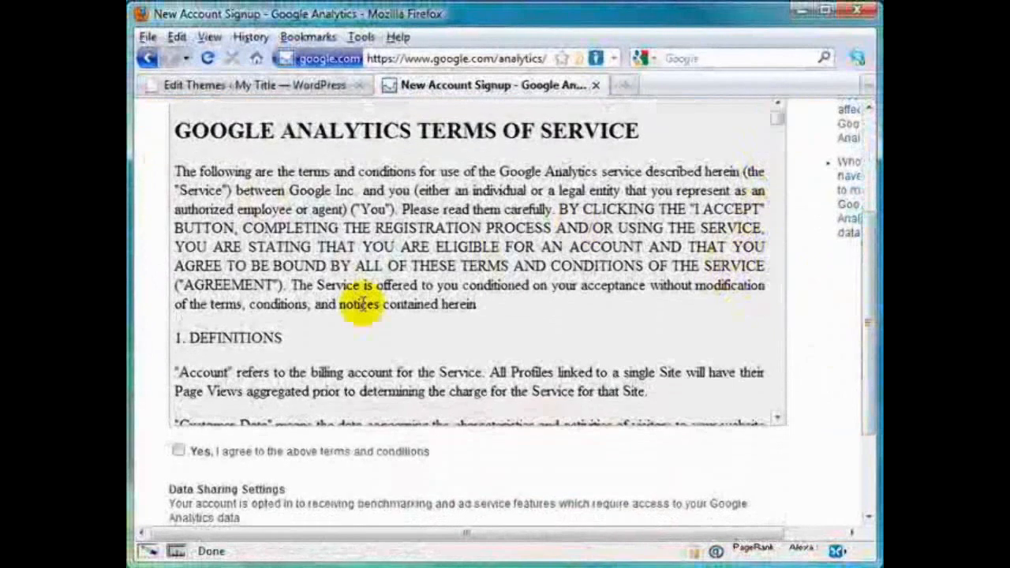
{"action": "left_click", "coordinate": [179, 451]}
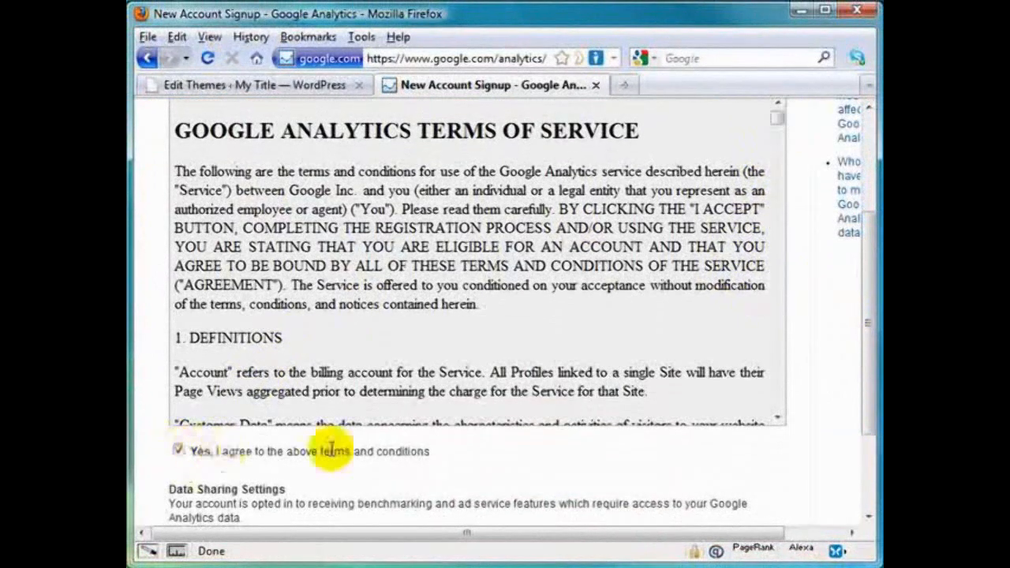
{"action": "scroll", "coordinate": [487, 477], "scroll_direction": "down", "scroll_amount": 3}
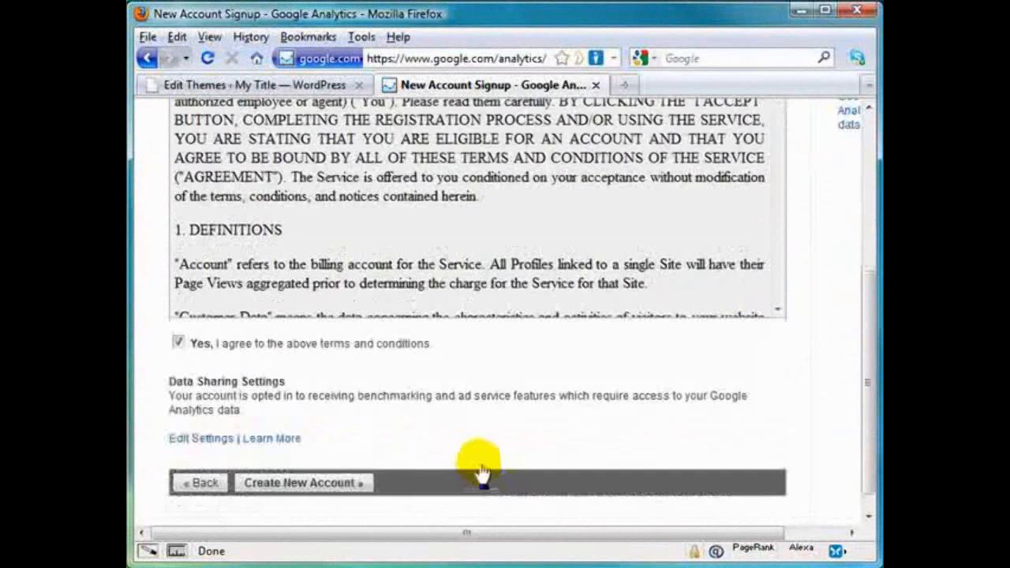
{"action": "left_click", "coordinate": [280, 486]}
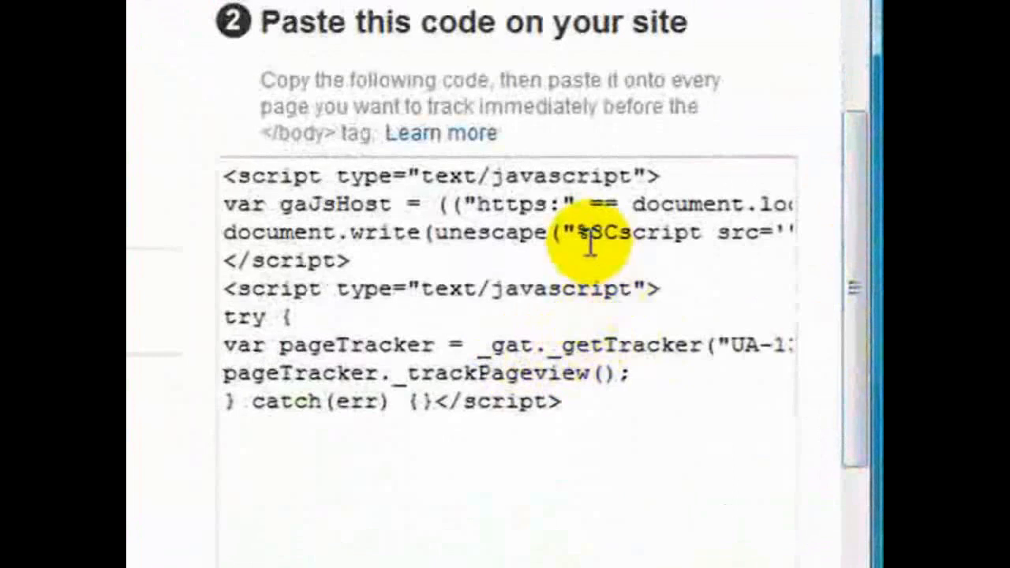
Copy the site's Analytics UID from the getTracker line of the tracking code
{"action": "left_click_drag", "start_coordinate": [347, 567], "coordinate": [428, 567]}
{"action": "left_click_drag", "start_coordinate": [471, 347], "coordinate": [650, 347]}
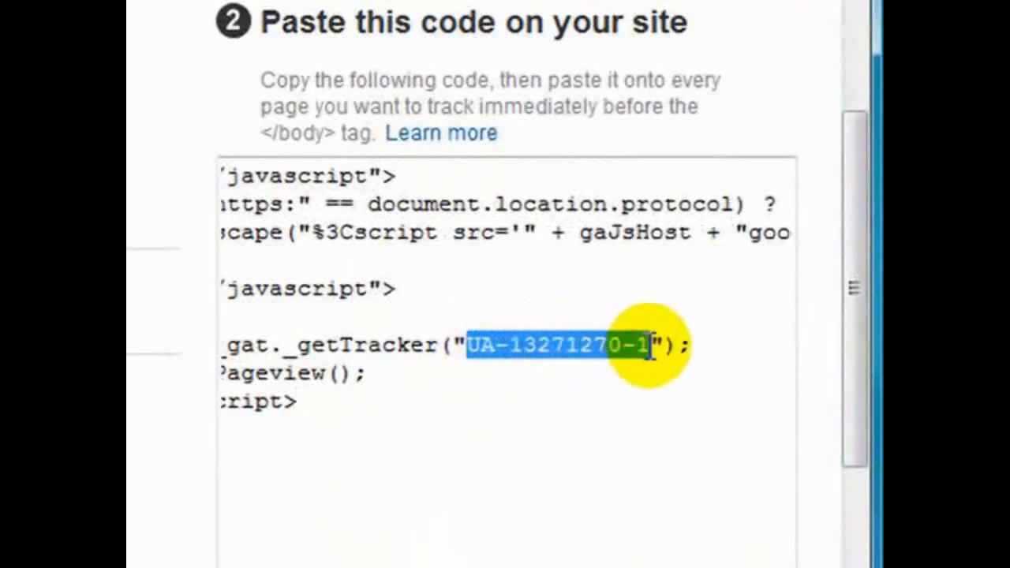
{"action": "right_click", "coordinate": [624, 347]}
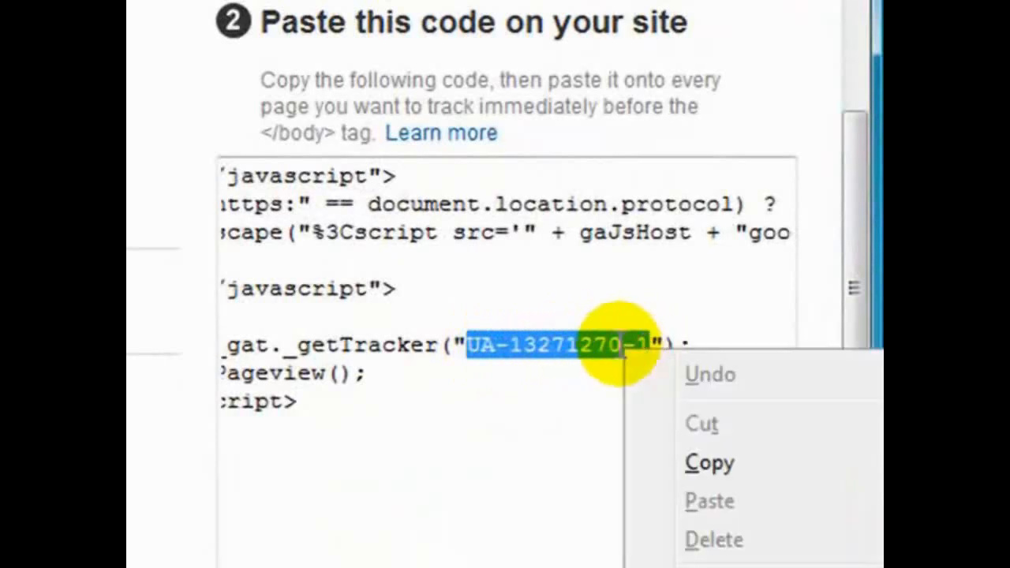
{"action": "left_click", "coordinate": [714, 466]}
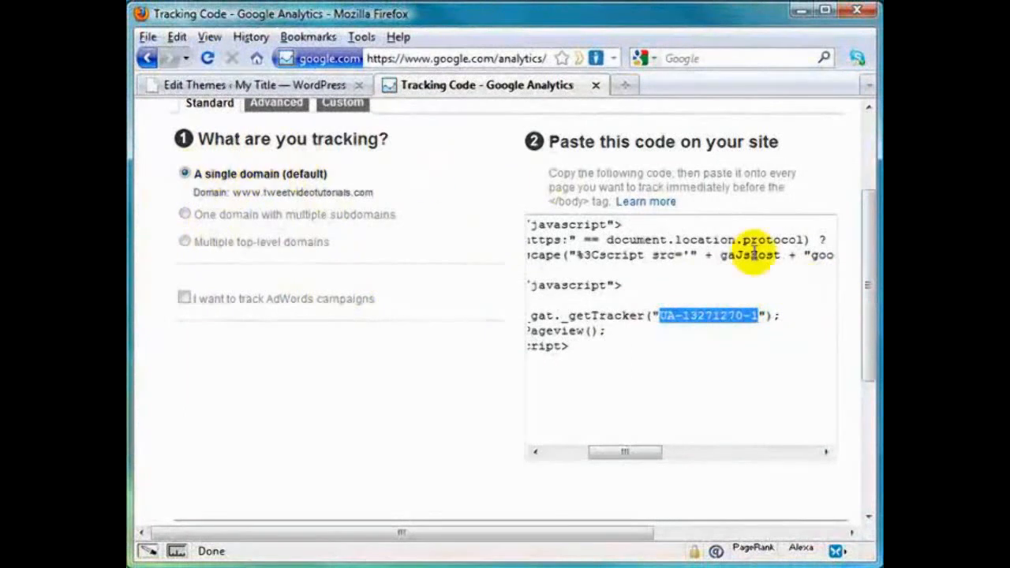
Save and finish the tracking code setup for the new Analytics account
{"action": "left_click_drag", "start_coordinate": [867, 280], "coordinate": [870, 356]}
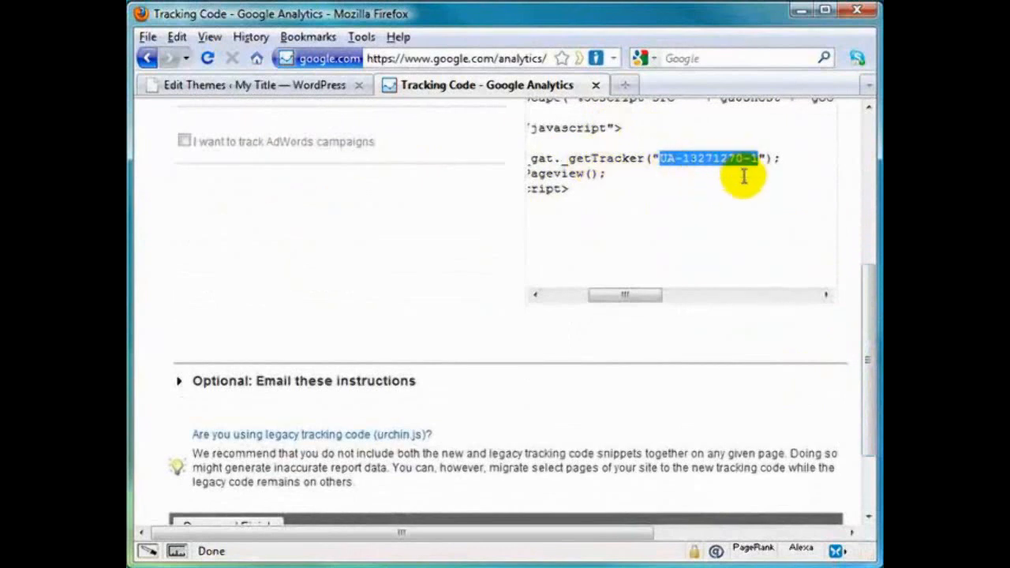
{"action": "left_click_drag", "start_coordinate": [868, 356], "coordinate": [845, 423]}
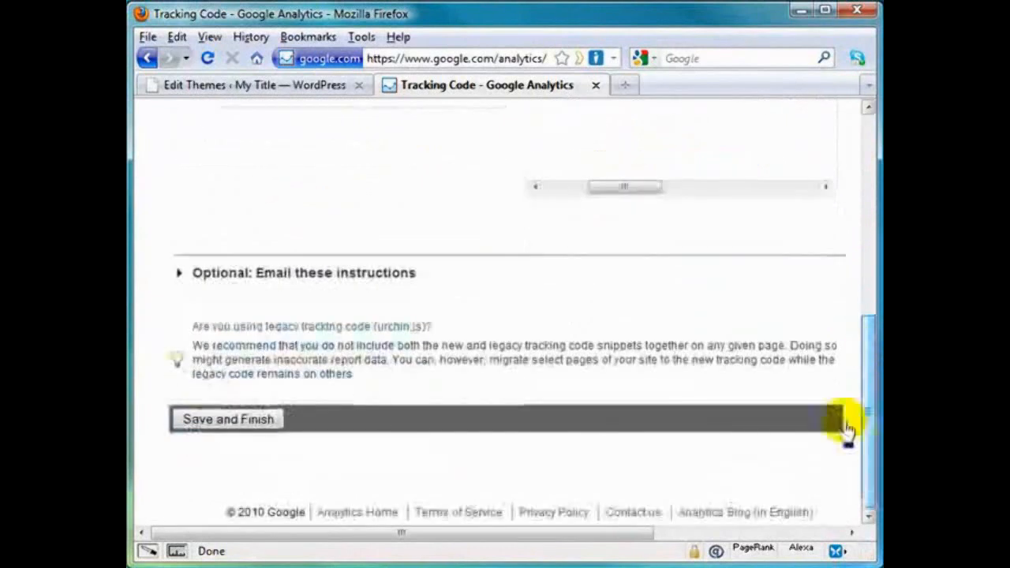
{"action": "left_click", "coordinate": [227, 420]}
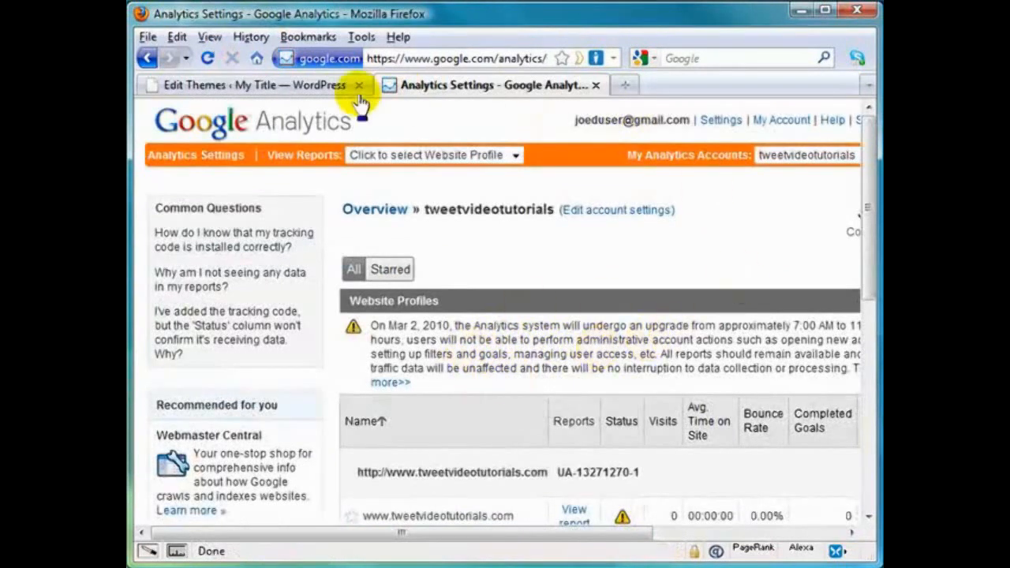
Return to the WordPress theme editor page and open the Google Analytics plugin's settings from the admin site
{"action": "left_click", "coordinate": [315, 88]}
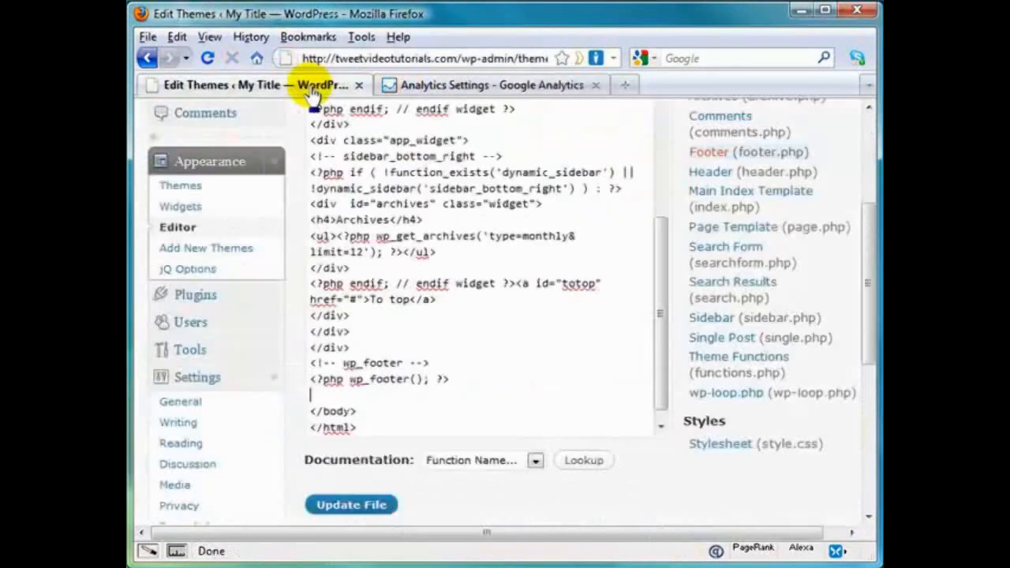
{"action": "left_click", "coordinate": [340, 401]}
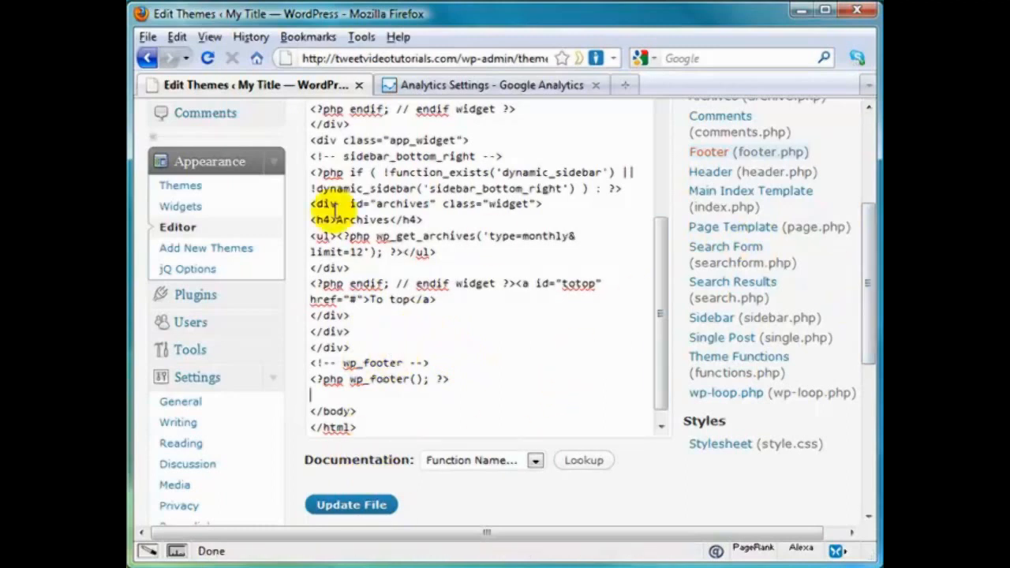
{"action": "left_click", "coordinate": [274, 166]}
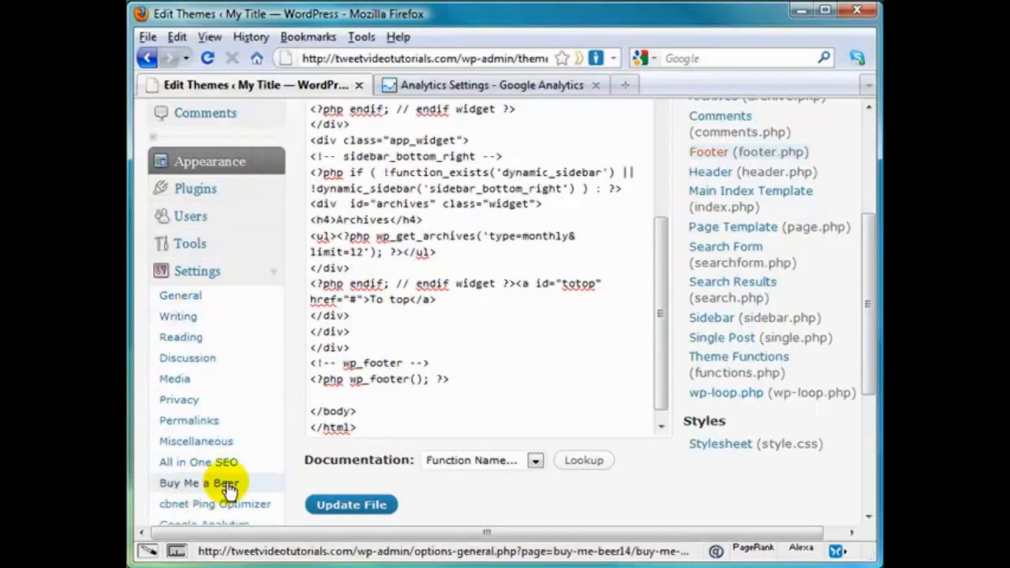
{"action": "left_click_drag", "start_coordinate": [870, 334], "coordinate": [873, 395]}
{"action": "left_click", "coordinate": [209, 388]}
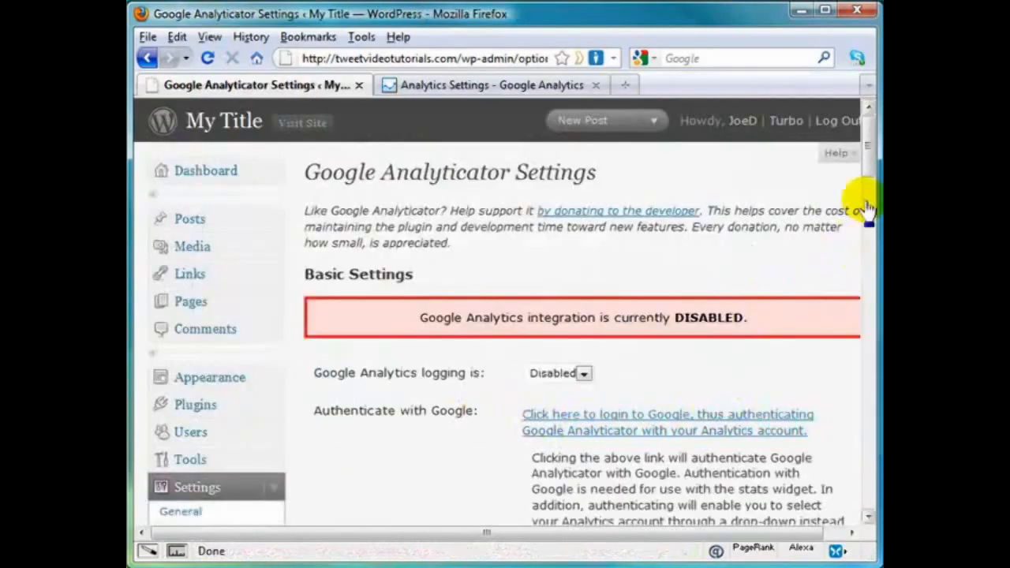
Replace the placeholder Google Analytics UID with the copied UID in the Google Analyticator settings
{"action": "left_click_drag", "start_coordinate": [867, 162], "coordinate": [874, 230]}
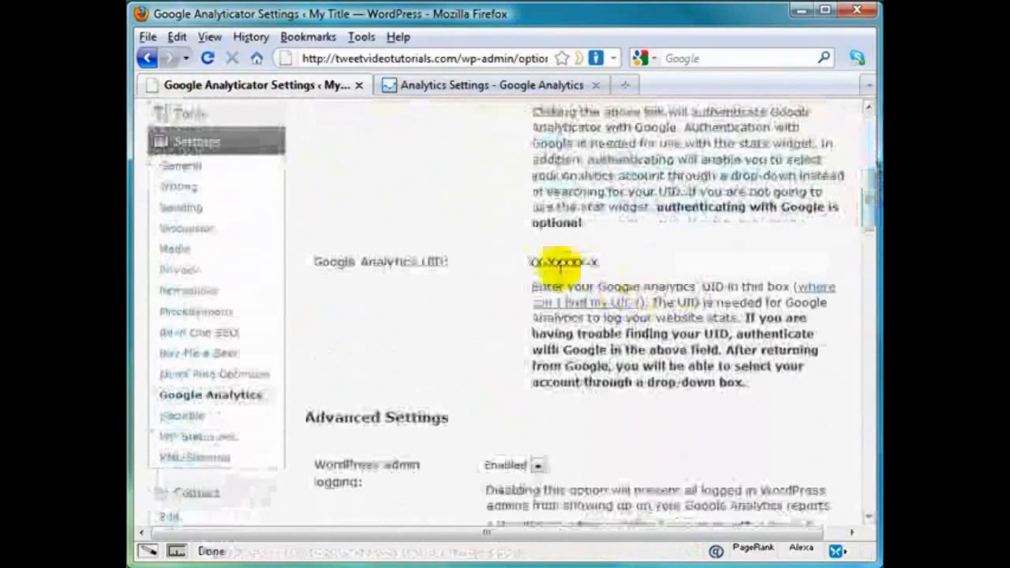
{"action": "left_click_drag", "start_coordinate": [528, 262], "coordinate": [605, 262]}
{"action": "double_click", "coordinate": [563, 261]}
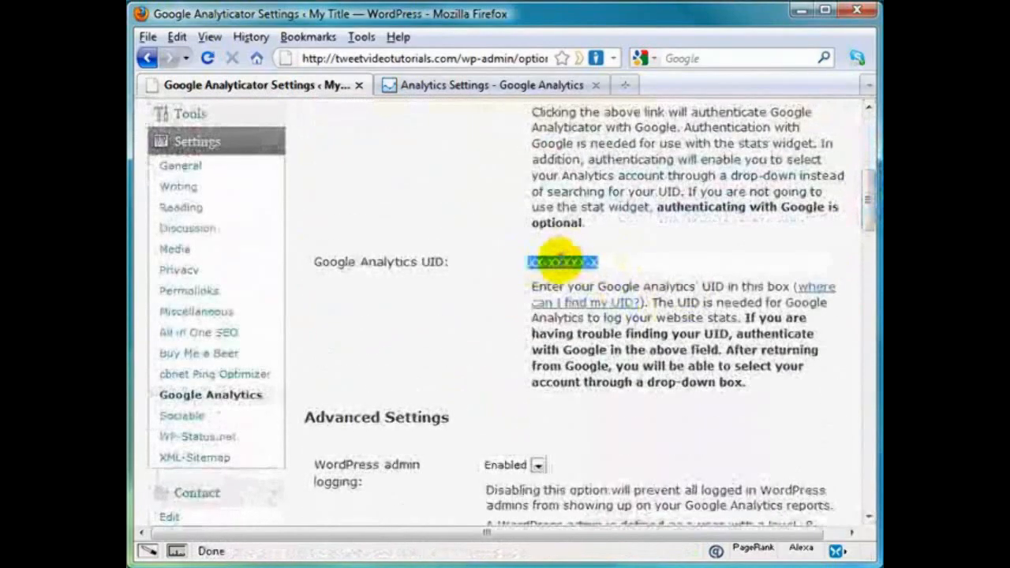
{"action": "right_click", "coordinate": [561, 262]}
{"action": "left_click", "coordinate": [619, 353]}
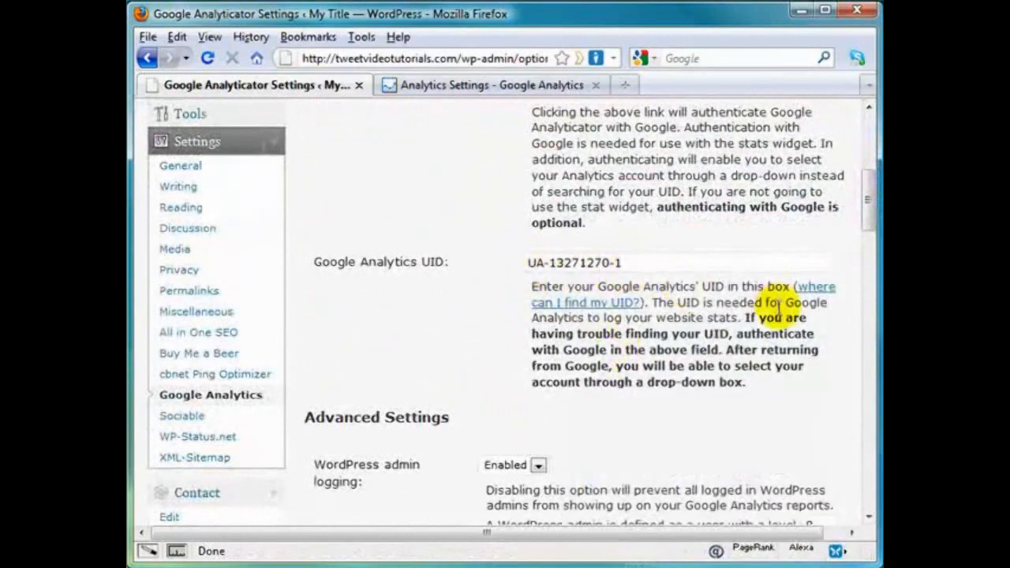
Authenticate Google Analyticator with Google and grant tweetvideotutorials.com access to Google Analytics
{"action": "scroll", "coordinate": [868, 181], "scroll_direction": "up", "scroll_amount": 3}
{"action": "scroll", "coordinate": [868, 197], "scroll_direction": "up", "scroll_amount": 2}
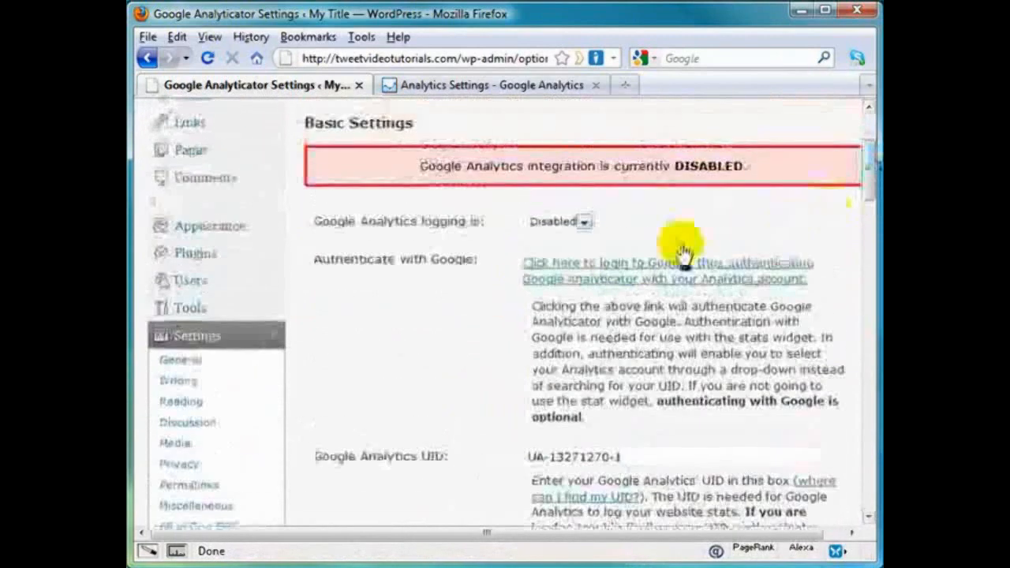
{"action": "left_click", "coordinate": [608, 266]}
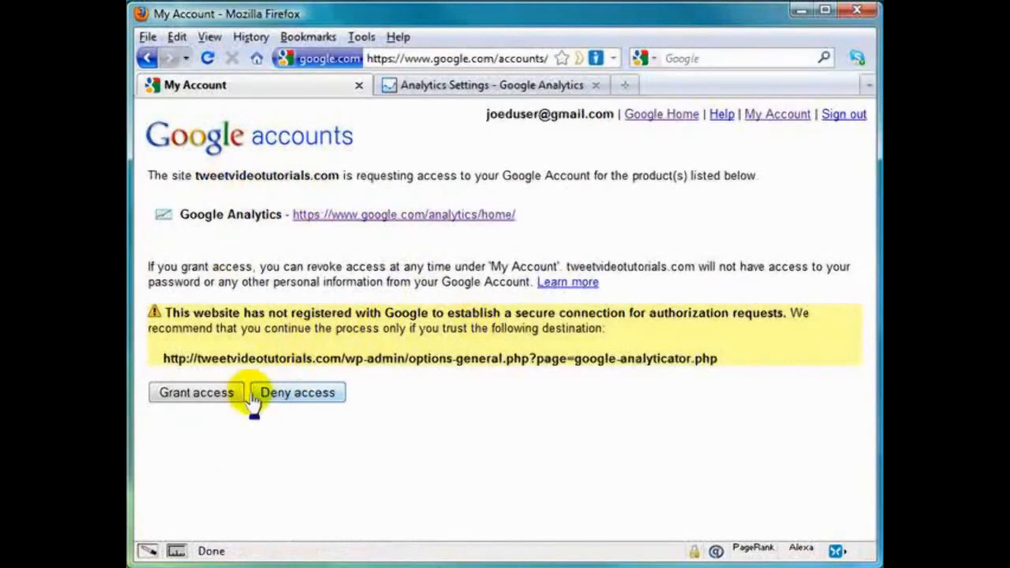
{"action": "left_click", "coordinate": [197, 392]}
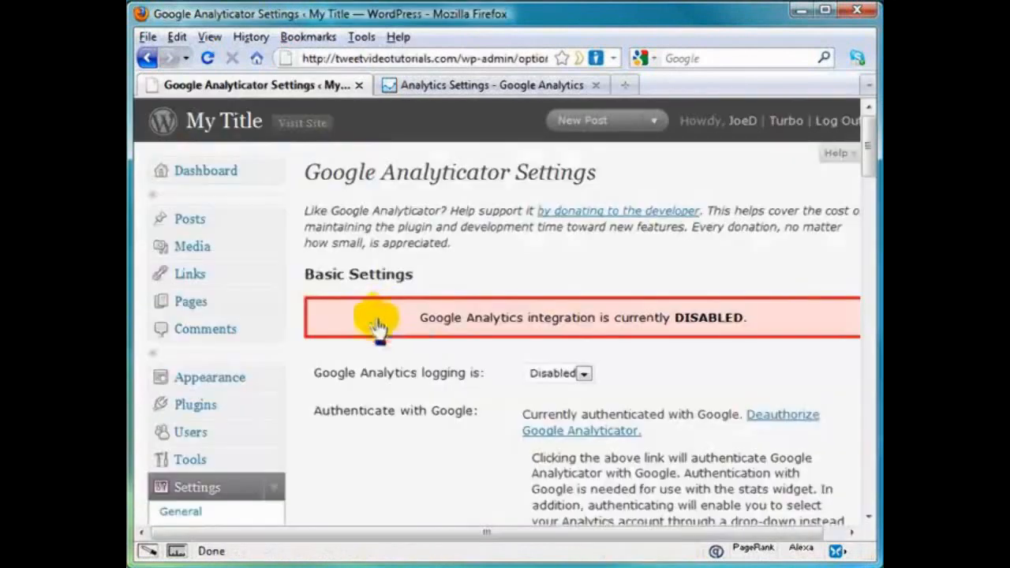
{"action": "left_click", "coordinate": [582, 372]}
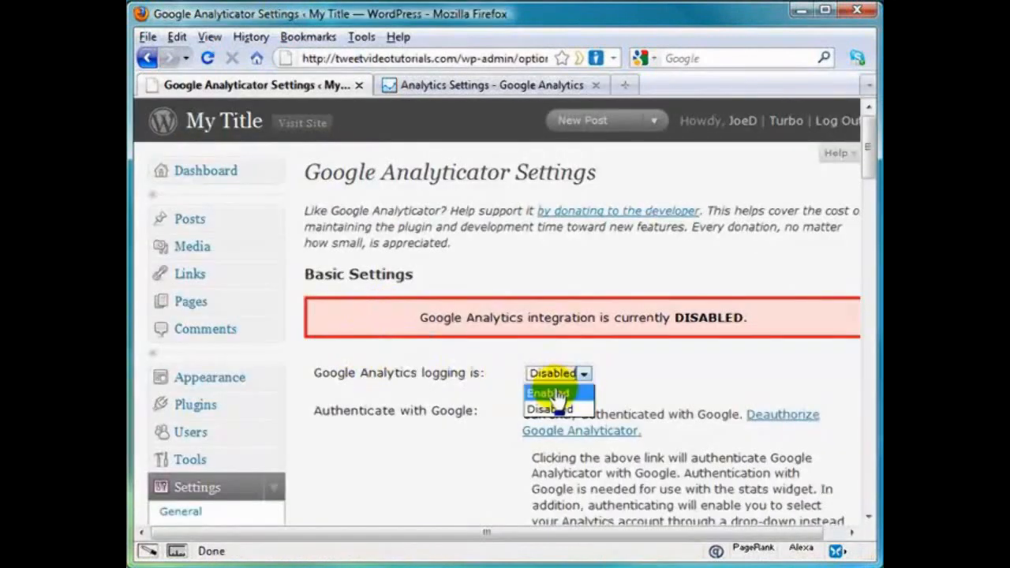
{"action": "left_click", "coordinate": [552, 393]}
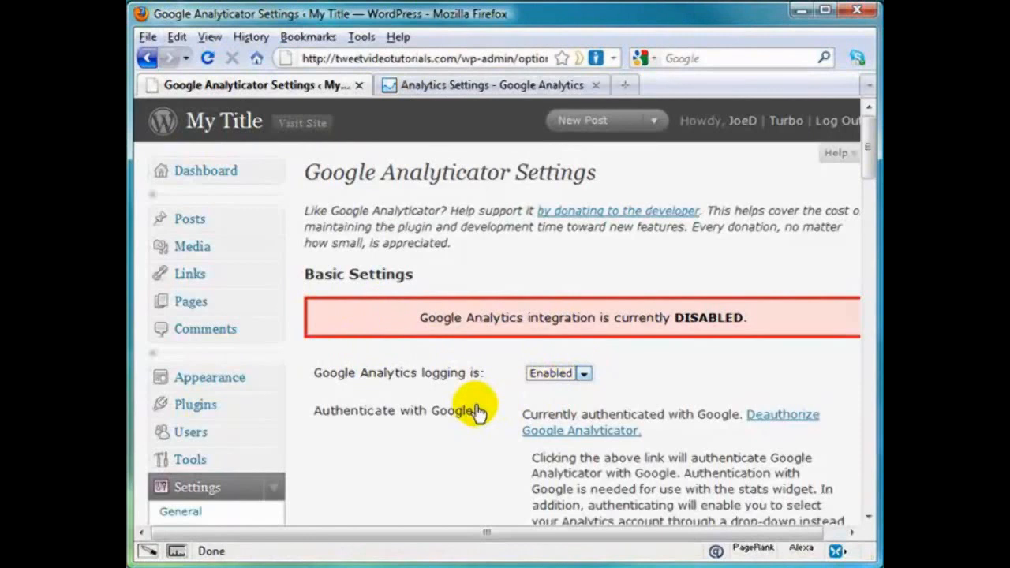
{"action": "scroll", "coordinate": [477, 411], "scroll_direction": "down", "scroll_amount": 7}
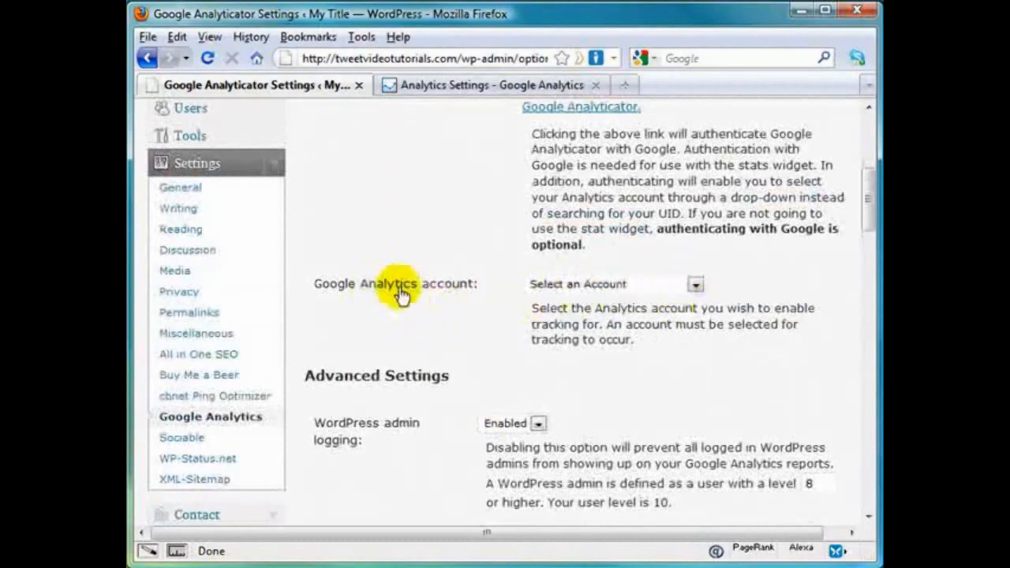
{"action": "left_click", "coordinate": [694, 286]}
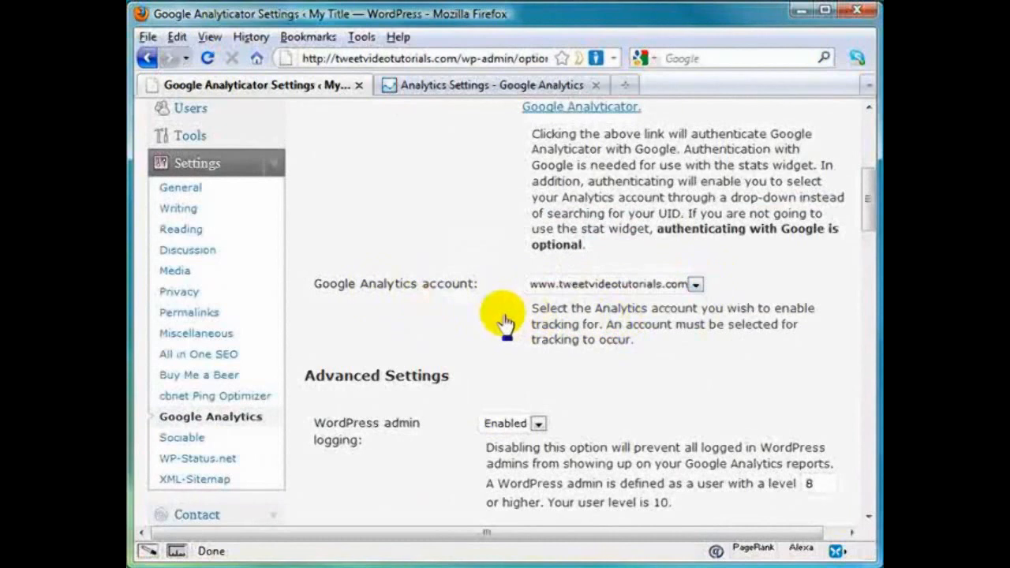
Review the advanced Google Analyticator options and save the plugin's settings
{"action": "scroll", "coordinate": [867, 180], "scroll_direction": "up", "scroll_amount": 5}
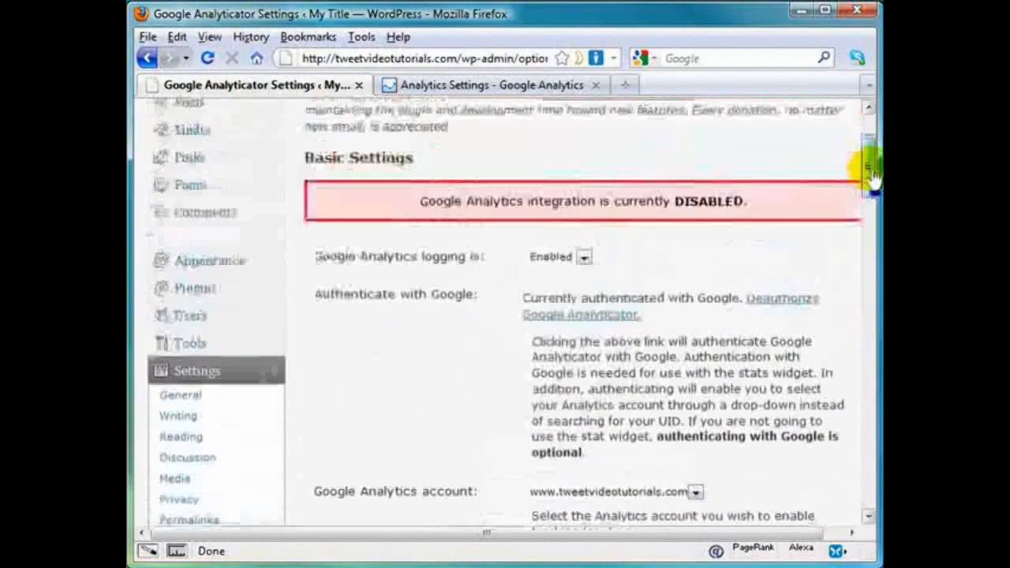
{"action": "left_click_drag", "start_coordinate": [872, 177], "coordinate": [871, 234]}
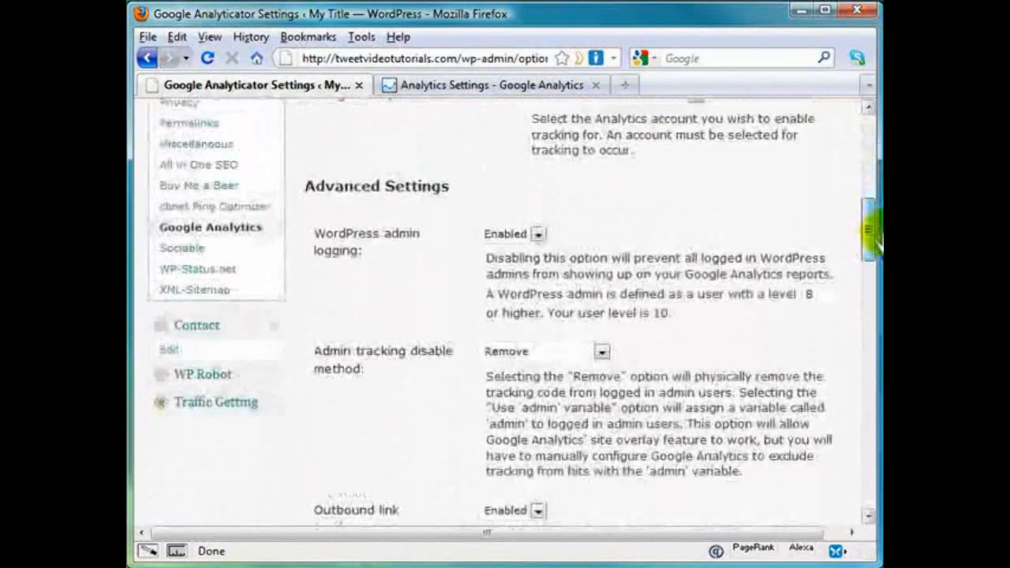
{"action": "left_click_drag", "start_coordinate": [872, 234], "coordinate": [871, 318]}
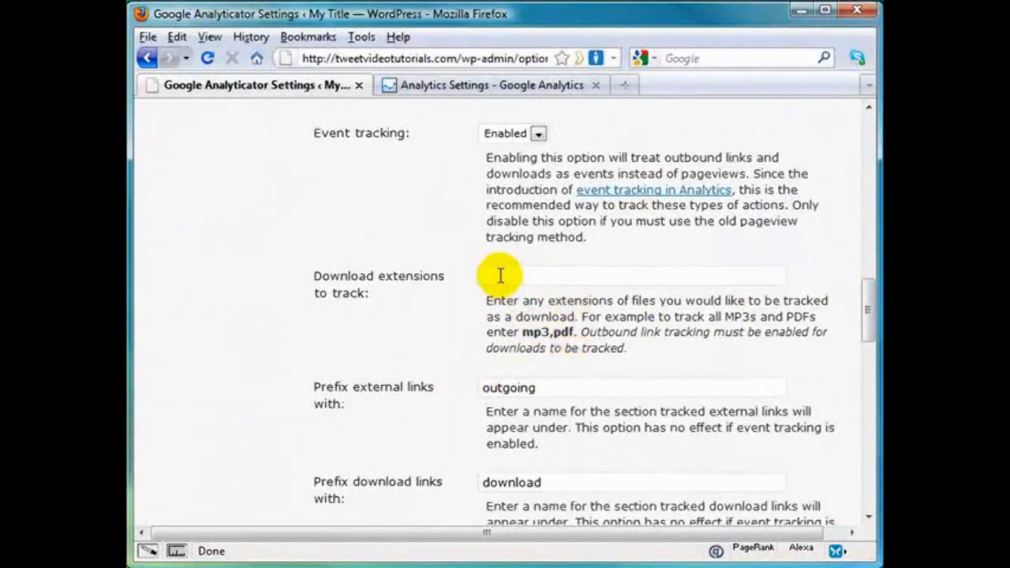
{"action": "left_click_drag", "start_coordinate": [868, 327], "coordinate": [876, 505]}
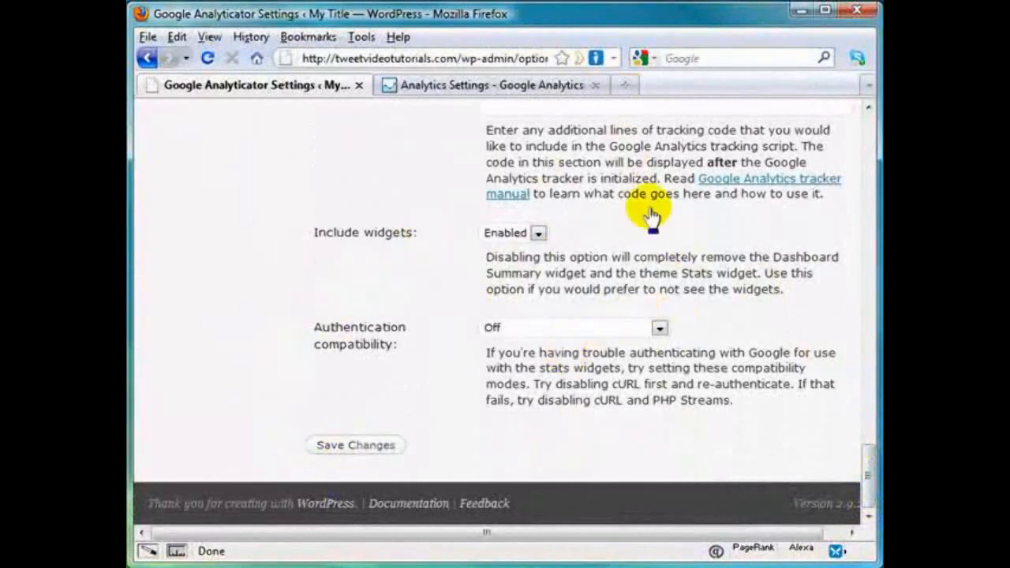
{"action": "left_click", "coordinate": [355, 445]}
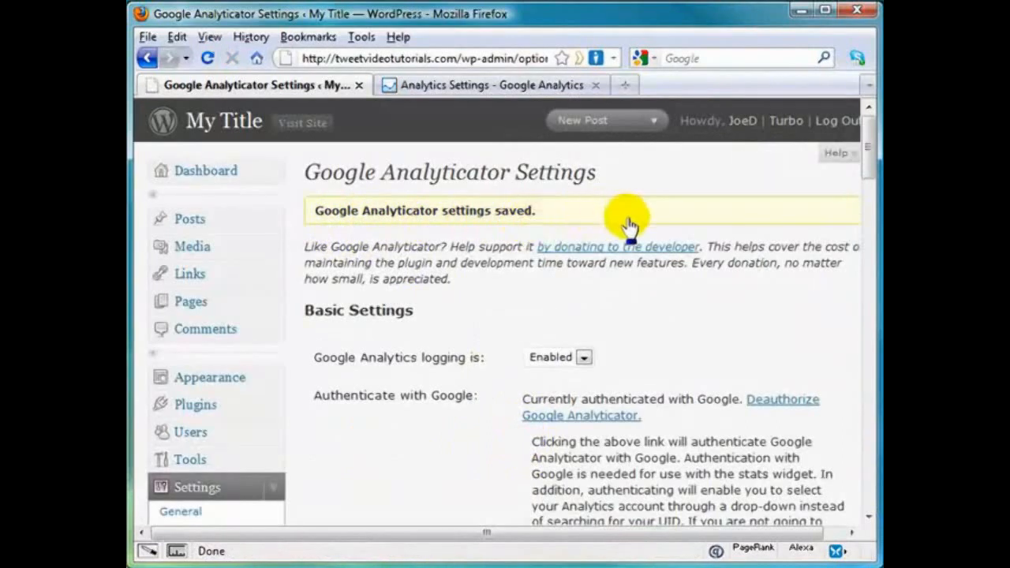
{"action": "scroll", "coordinate": [721, 354], "scroll_direction": "down", "scroll_amount": 5}
{"action": "scroll", "coordinate": [518, 360], "scroll_direction": "down", "scroll_amount": 10}
{"action": "scroll", "coordinate": [434, 341], "scroll_direction": "up", "scroll_amount": 10}
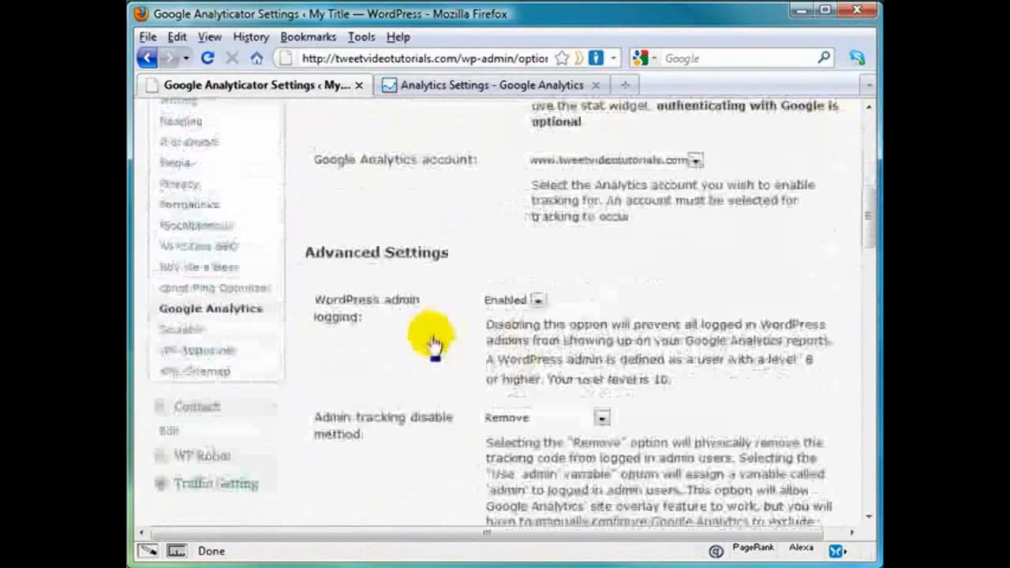
{"action": "left_click", "coordinate": [478, 88]}
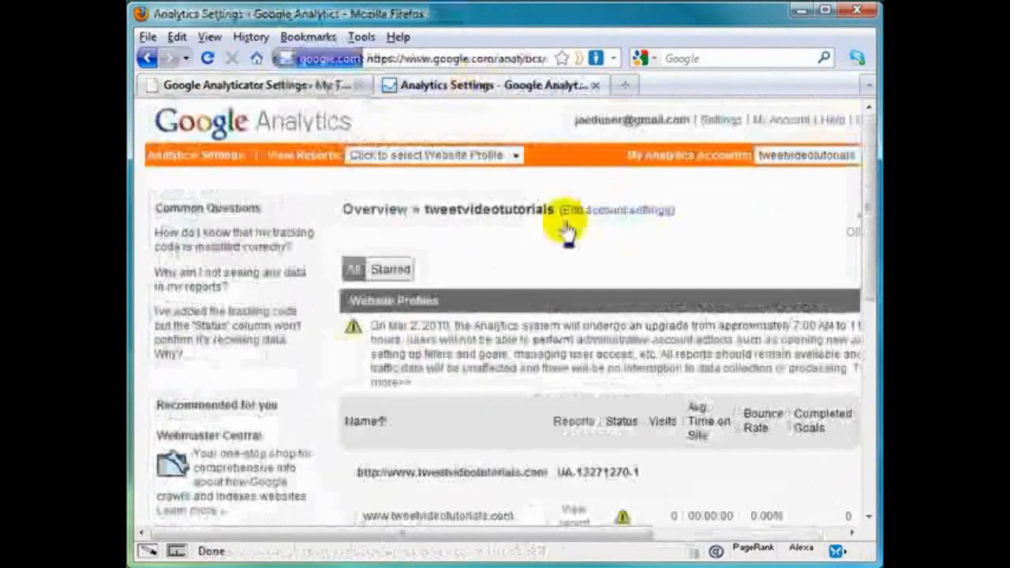
{"action": "scroll", "coordinate": [570, 216], "scroll_direction": "down", "scroll_amount": 5}
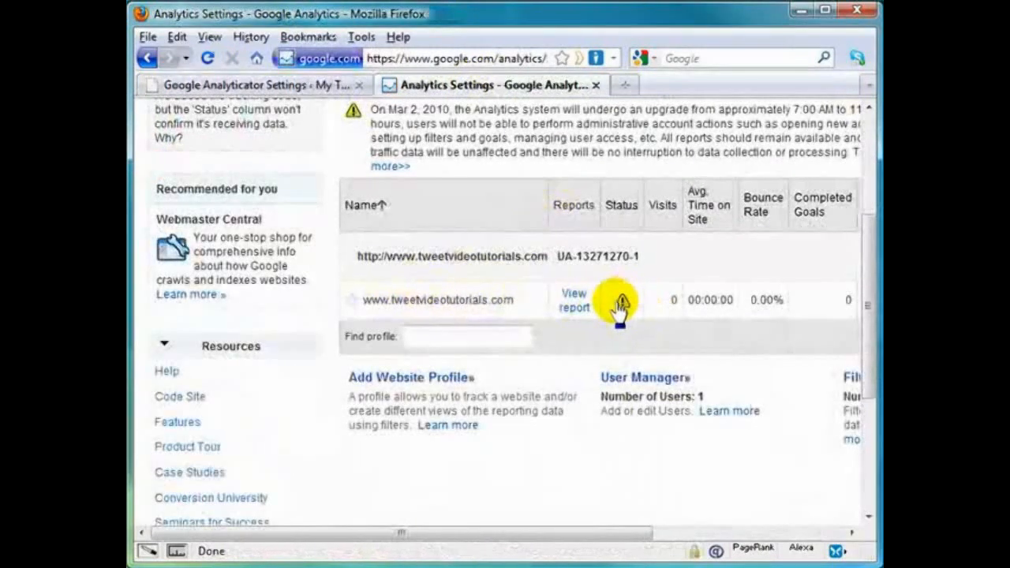
{"action": "left_click_drag", "start_coordinate": [597, 534], "coordinate": [847, 538]}
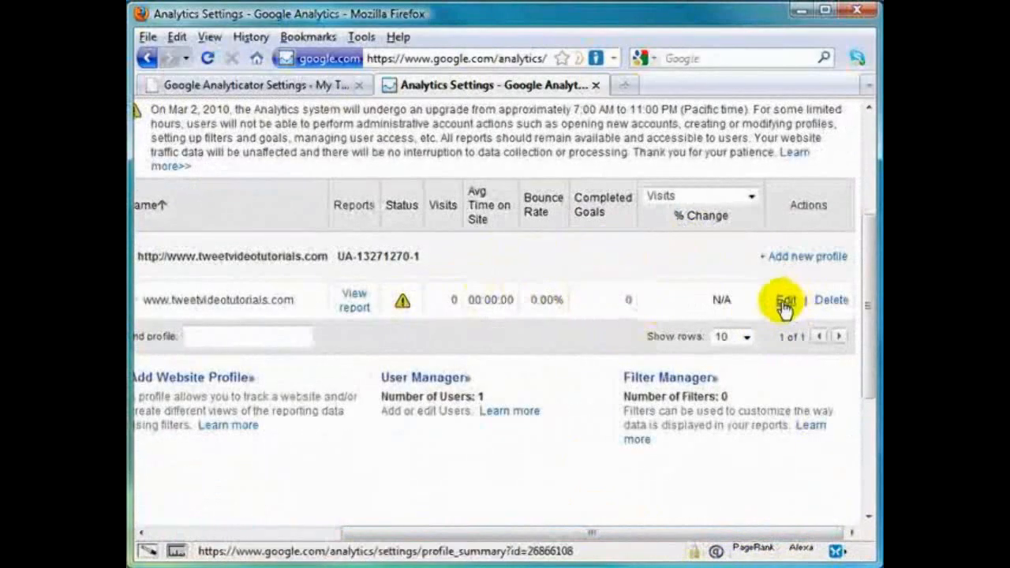
{"action": "left_click", "coordinate": [785, 303]}
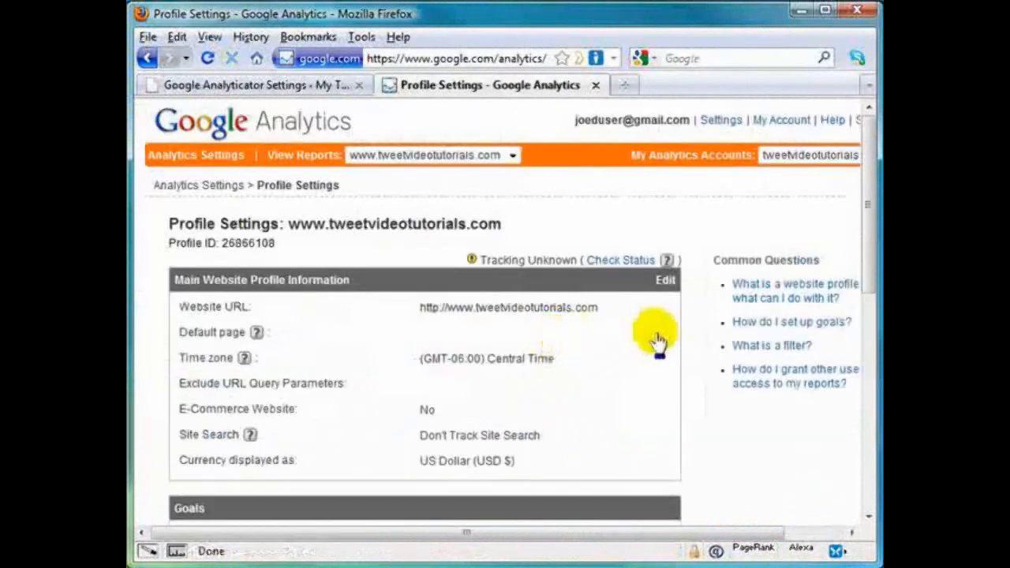
{"action": "left_click", "coordinate": [607, 264]}
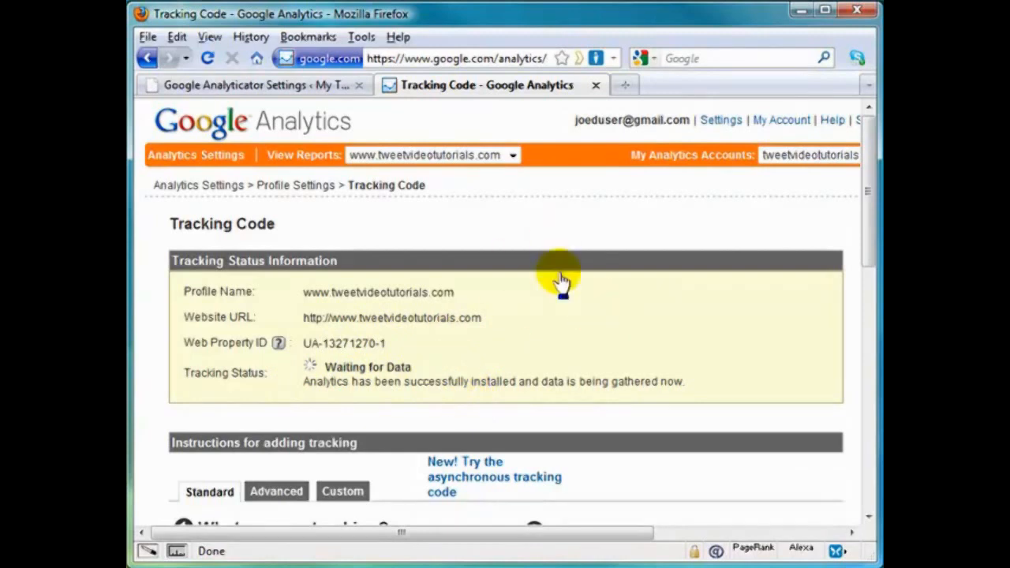
{"action": "scroll", "coordinate": [552, 323], "scroll_direction": "down", "scroll_amount": 5}
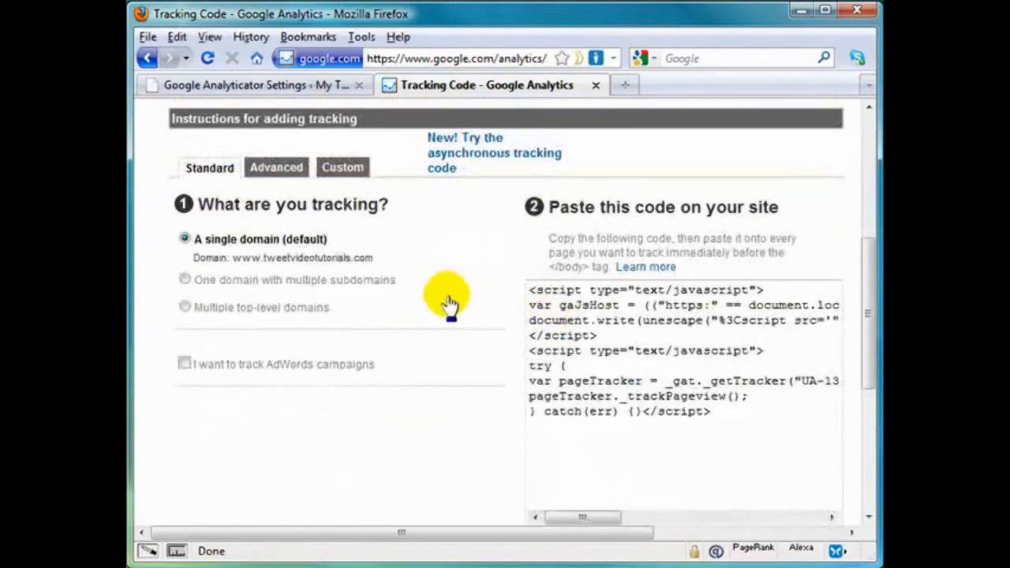
{"action": "scroll", "coordinate": [447, 302], "scroll_direction": "up", "scroll_amount": 5}
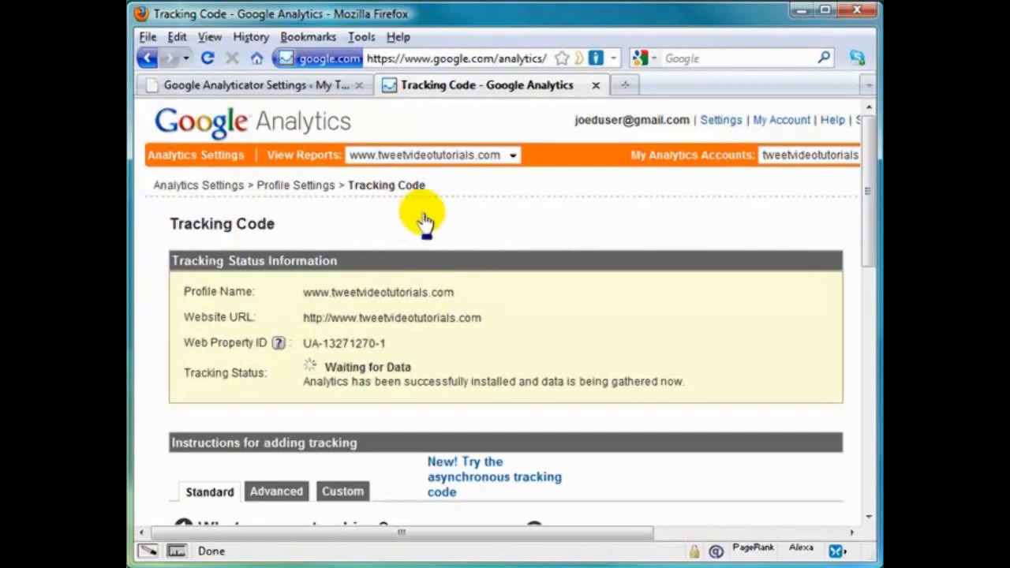
Return to the WordPress admin and open the Widgets page
{"action": "left_click", "coordinate": [240, 87]}
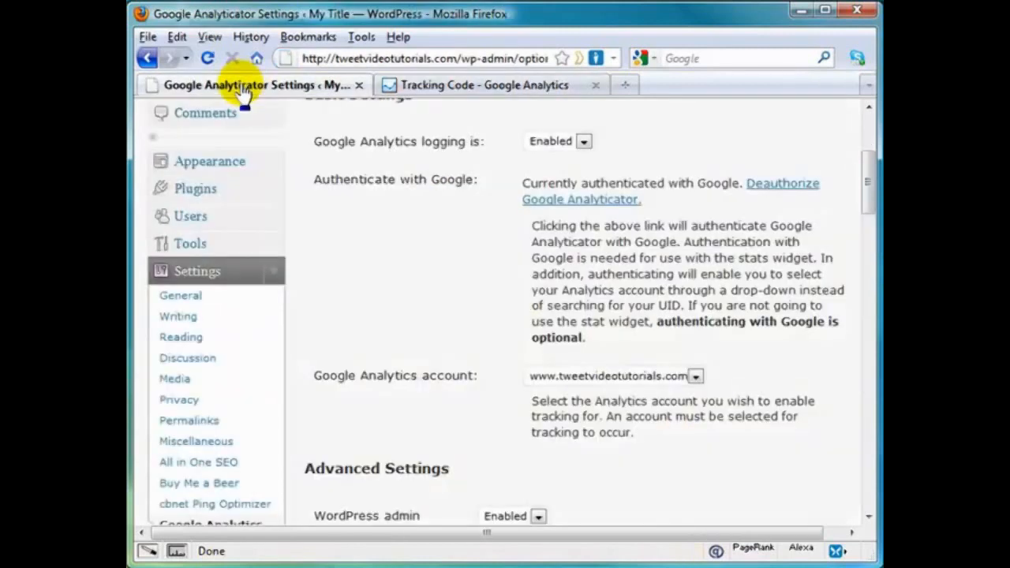
{"action": "scroll", "coordinate": [349, 338], "scroll_direction": "down", "scroll_amount": 2}
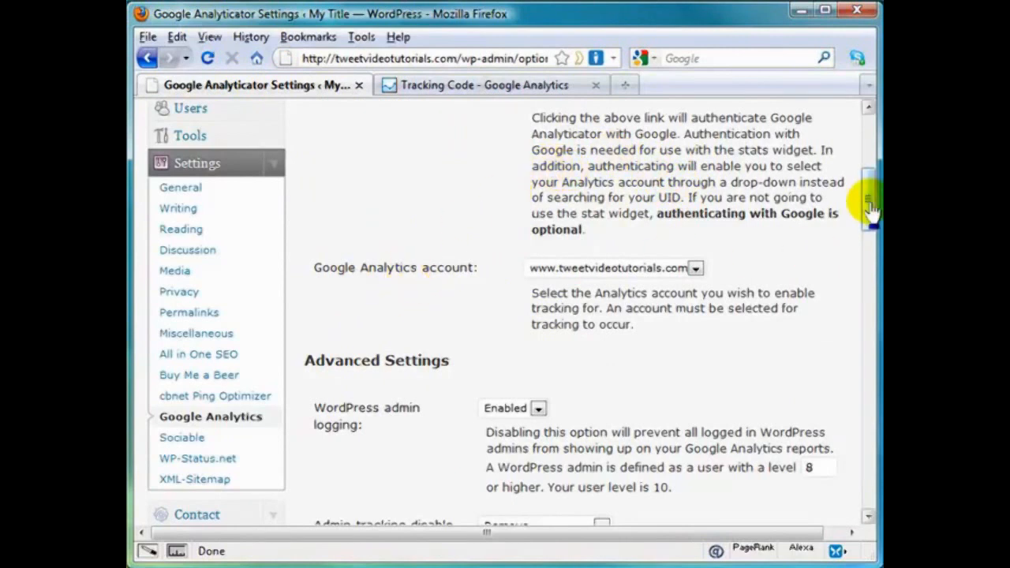
{"action": "scroll", "coordinate": [868, 193], "scroll_direction": "up", "scroll_amount": 2}
{"action": "left_click_drag", "start_coordinate": [868, 193], "coordinate": [871, 158]}
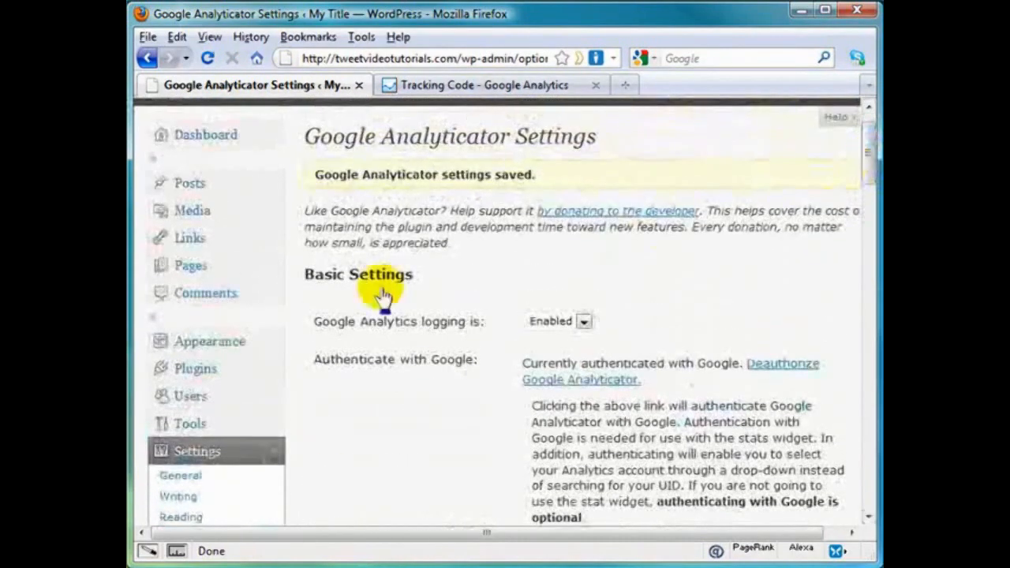
{"action": "left_click", "coordinate": [271, 342]}
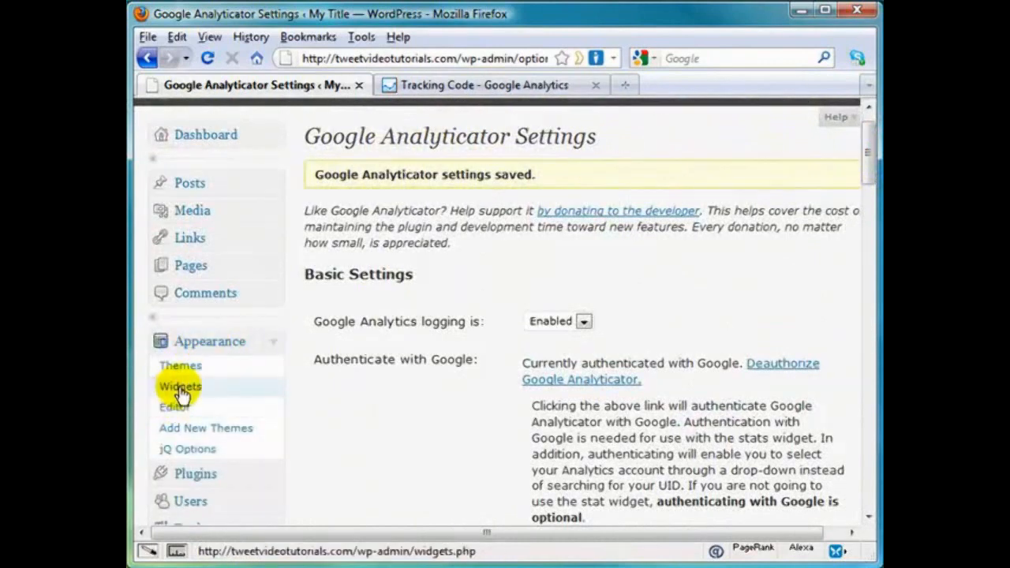
{"action": "left_click", "coordinate": [180, 390]}
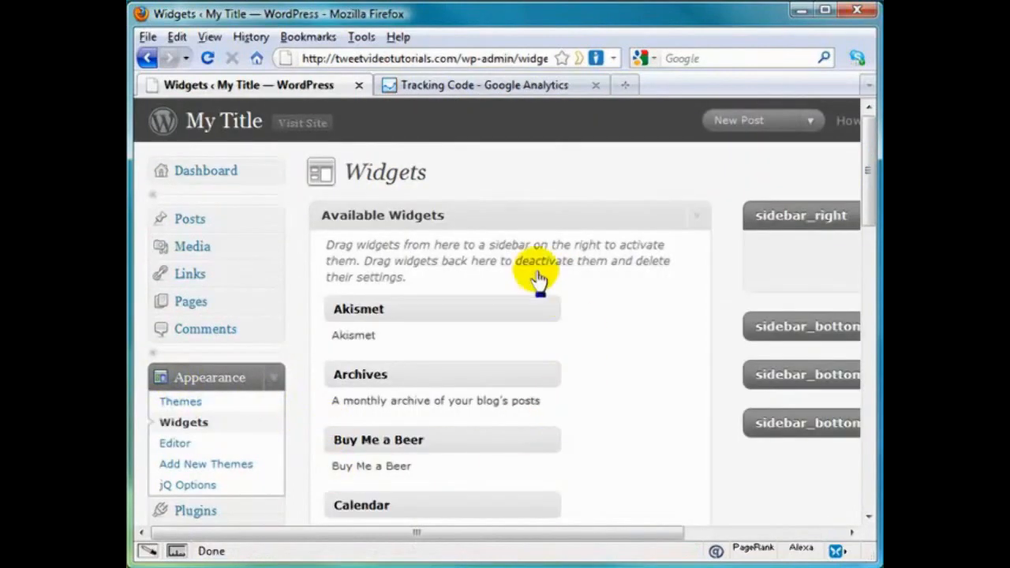
Add the Google Analytics Stats widget to sidebar_right with the title Goog Stats and save it
{"action": "left_click_drag", "start_coordinate": [875, 189], "coordinate": [869, 296]}
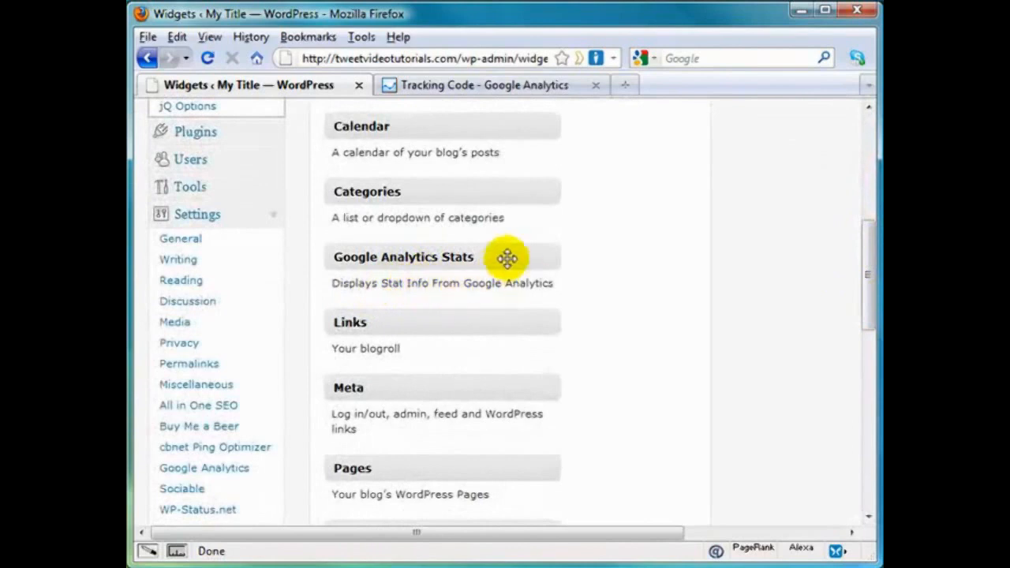
{"action": "left_click_drag", "start_coordinate": [502, 262], "coordinate": [829, 276]}
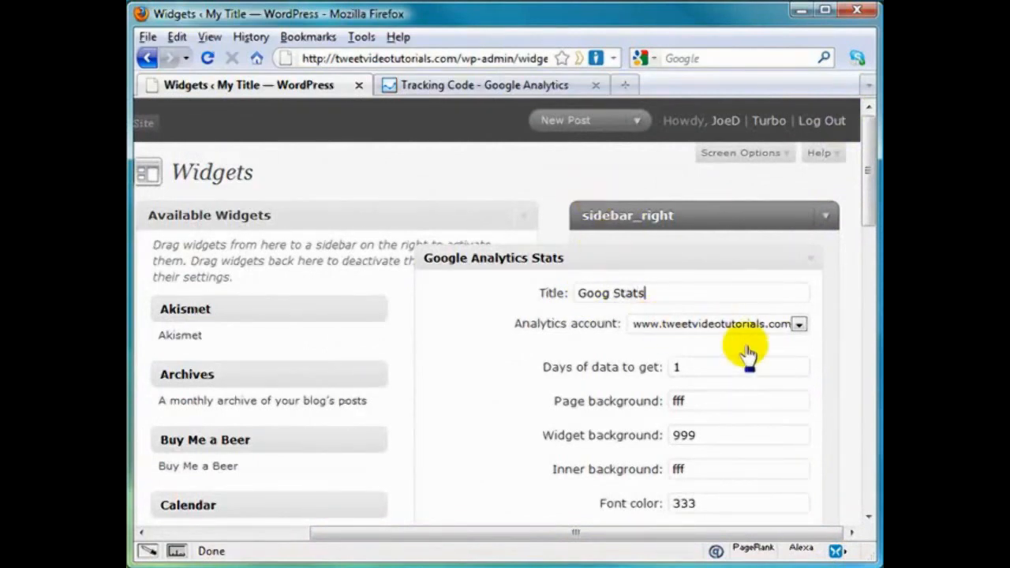
{"action": "left_click_drag", "start_coordinate": [871, 199], "coordinate": [873, 233]}
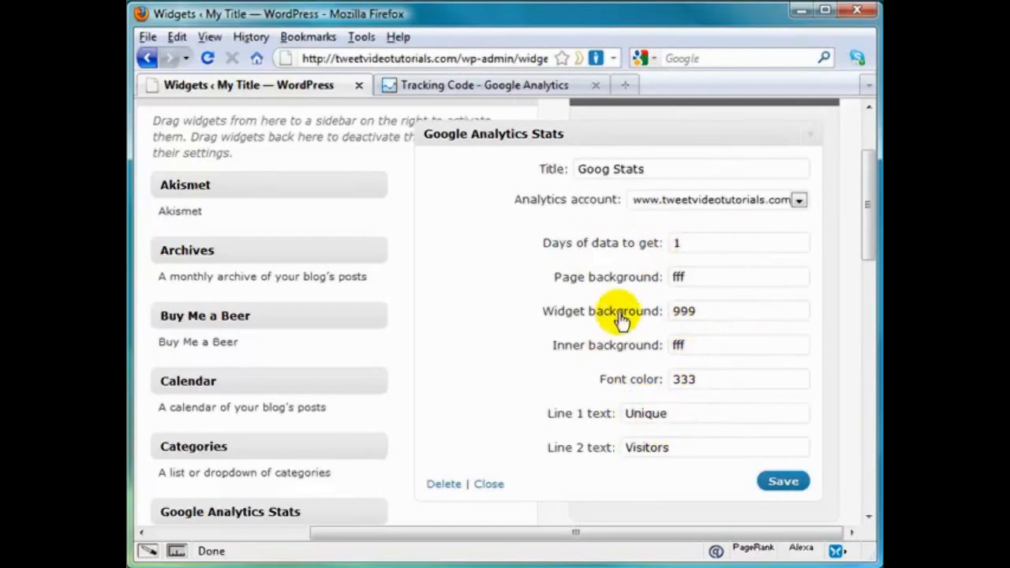
{"action": "left_click", "coordinate": [783, 484]}
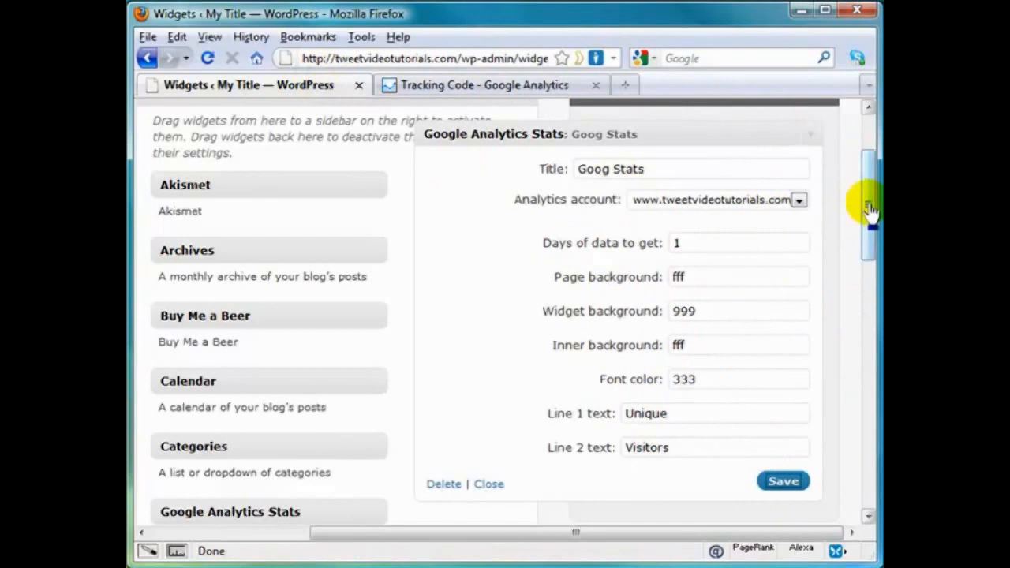
Open the live site in a separate tab and examine the Goog Stats widget in its sidebar
{"action": "left_click_drag", "start_coordinate": [867, 207], "coordinate": [868, 139]}
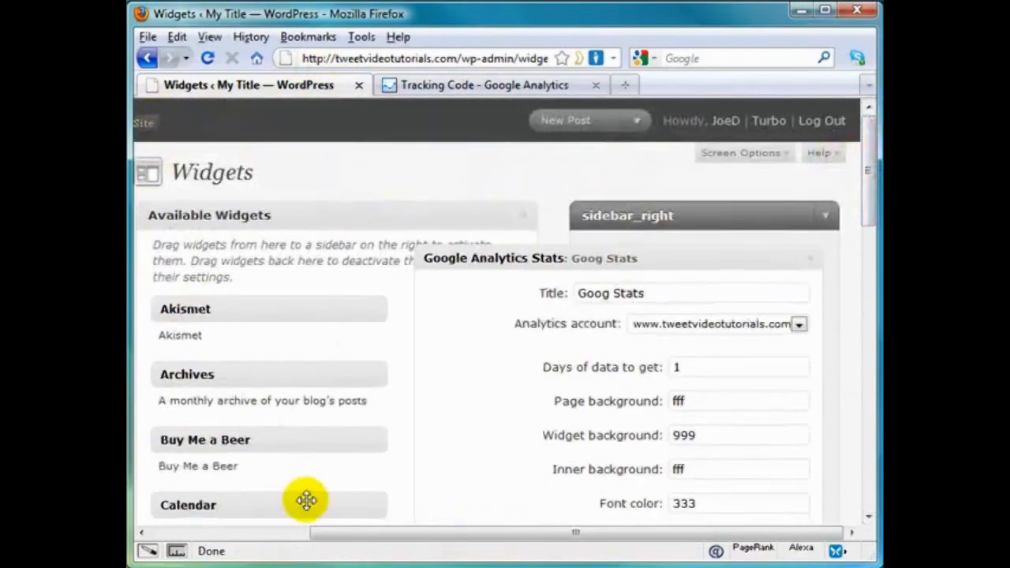
{"action": "left_click", "coordinate": [268, 532]}
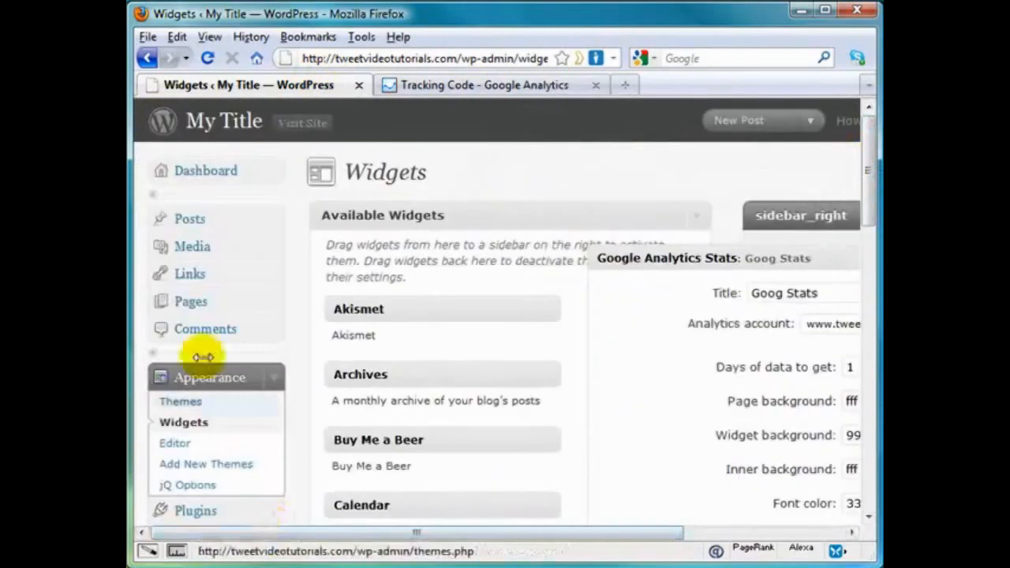
{"action": "right_click", "coordinate": [296, 126]}
{"action": "left_click", "coordinate": [360, 157]}
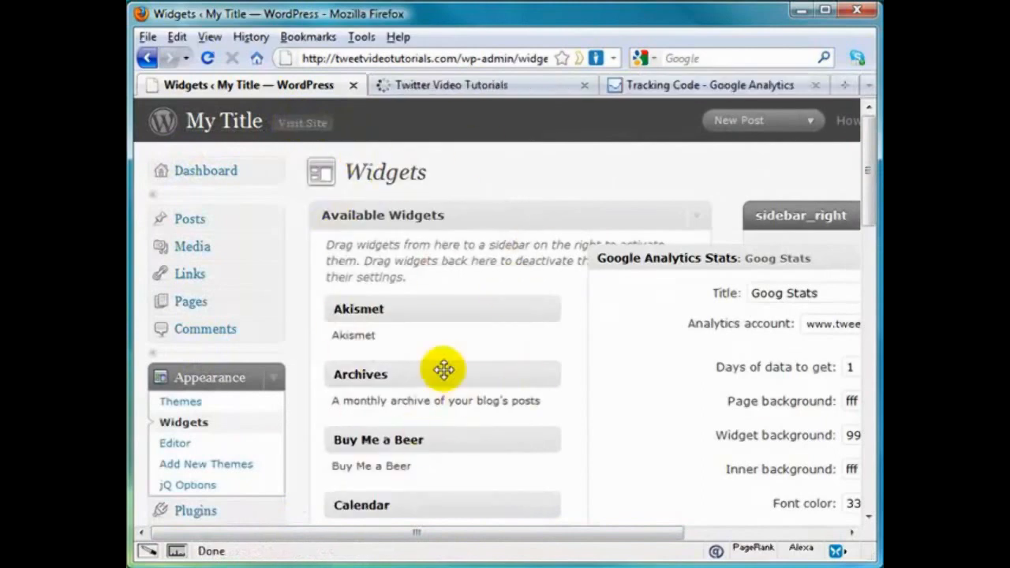
{"action": "left_click", "coordinate": [454, 88]}
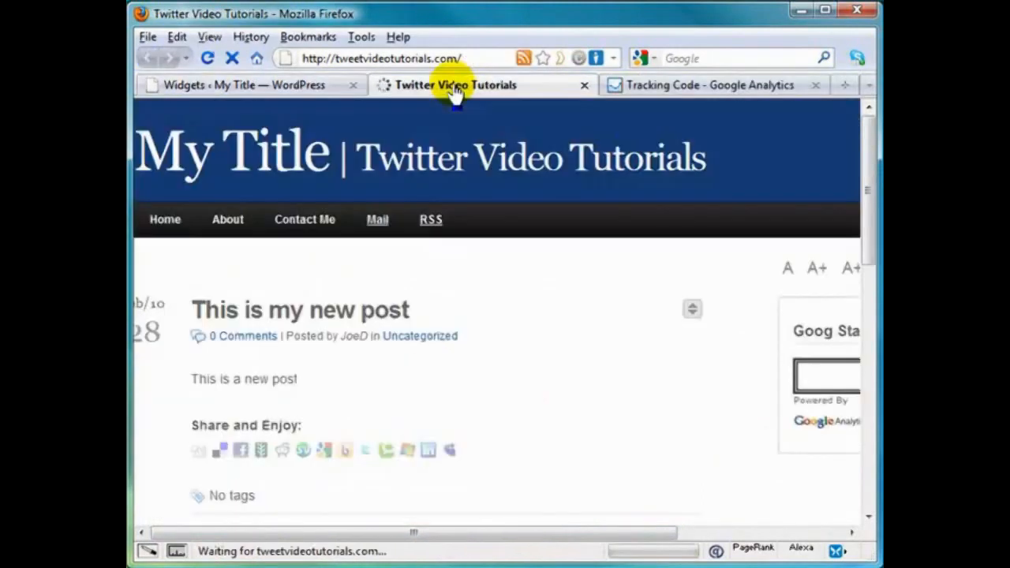
{"action": "left_click_drag", "start_coordinate": [483, 535], "coordinate": [653, 536]}
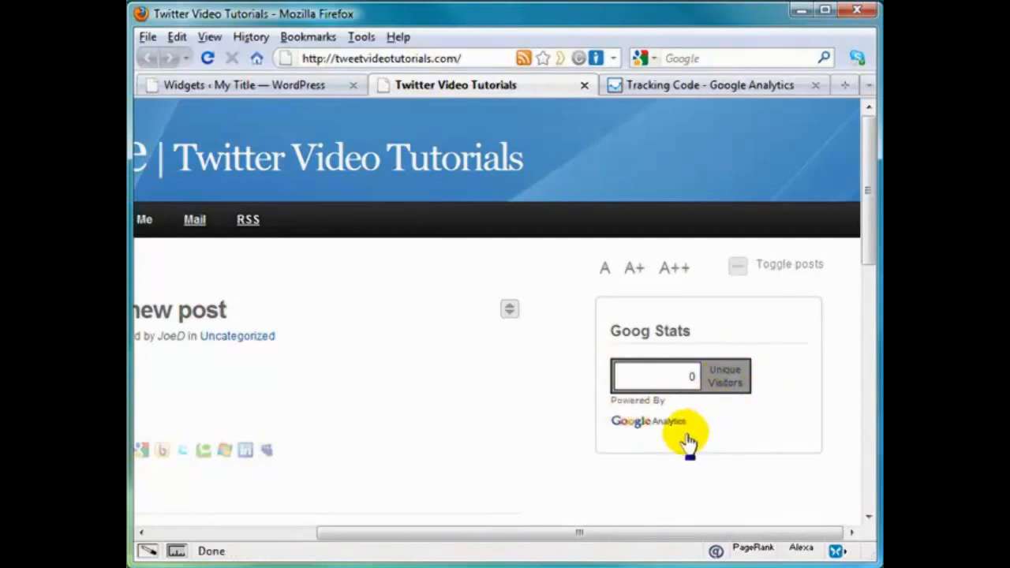
Return to the Widgets page and review the Google Analytics Stats widget's colour and line text settings
{"action": "left_click", "coordinate": [229, 85]}
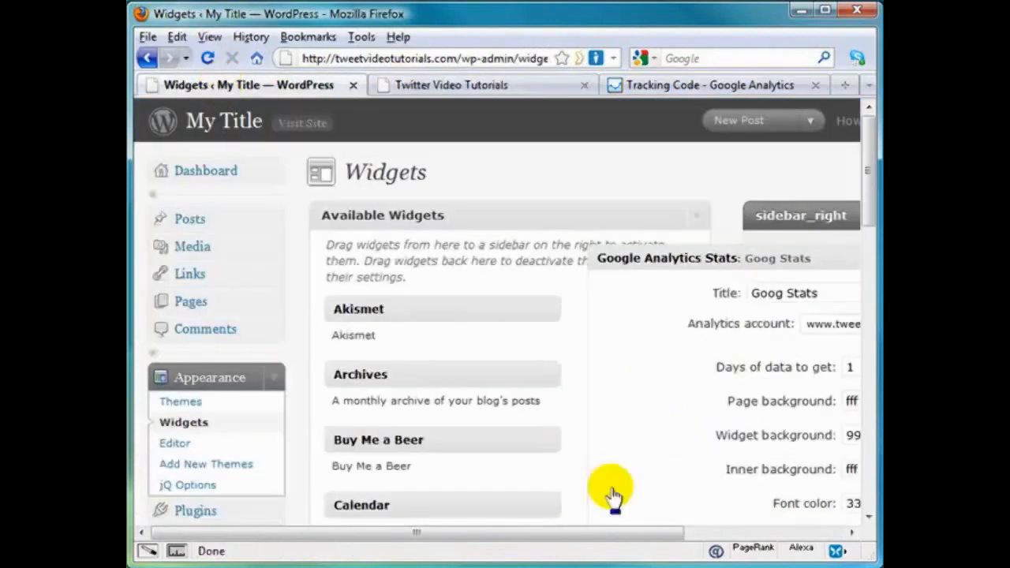
{"action": "left_click_drag", "start_coordinate": [601, 538], "coordinate": [763, 536]}
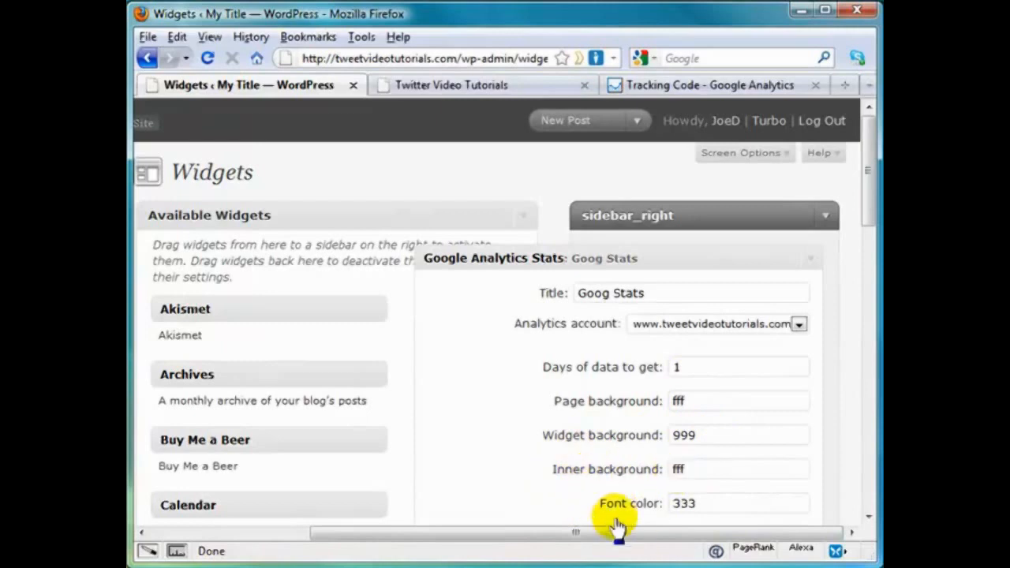
{"action": "left_click_drag", "start_coordinate": [871, 200], "coordinate": [869, 266]}
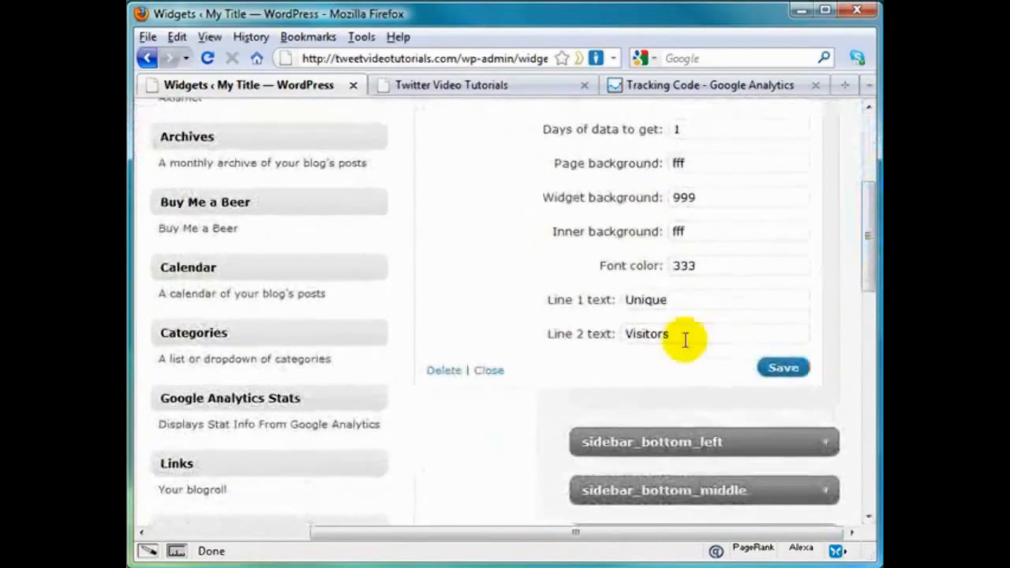
{"action": "left_click_drag", "start_coordinate": [429, 534], "coordinate": [211, 535]}
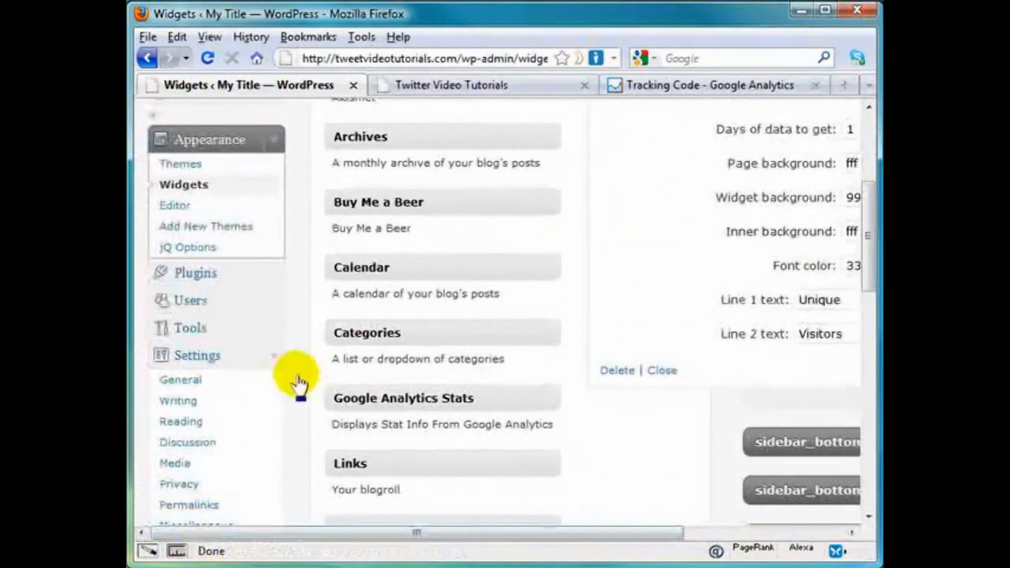